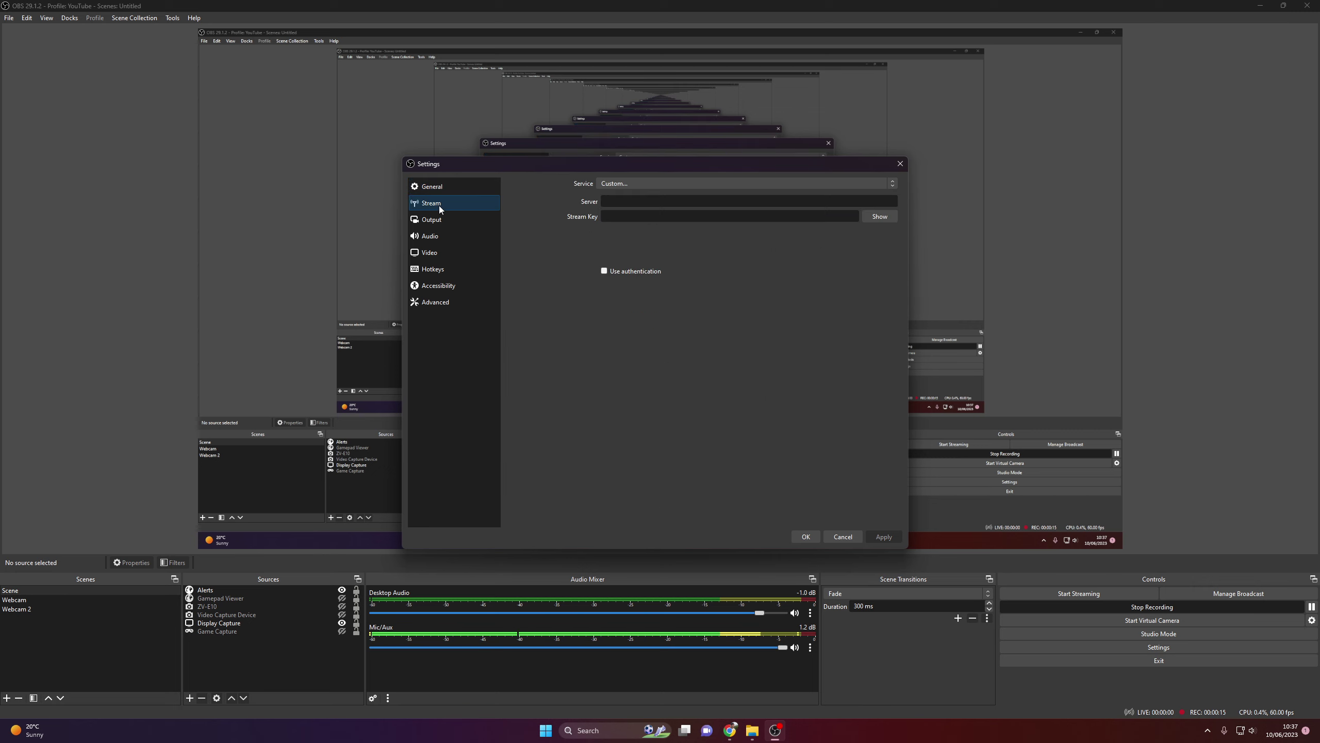
- Switch the OBS stream service to YouTube - HLS from the full Show All service list
{"action": "left_click", "coordinate": [713, 184]}
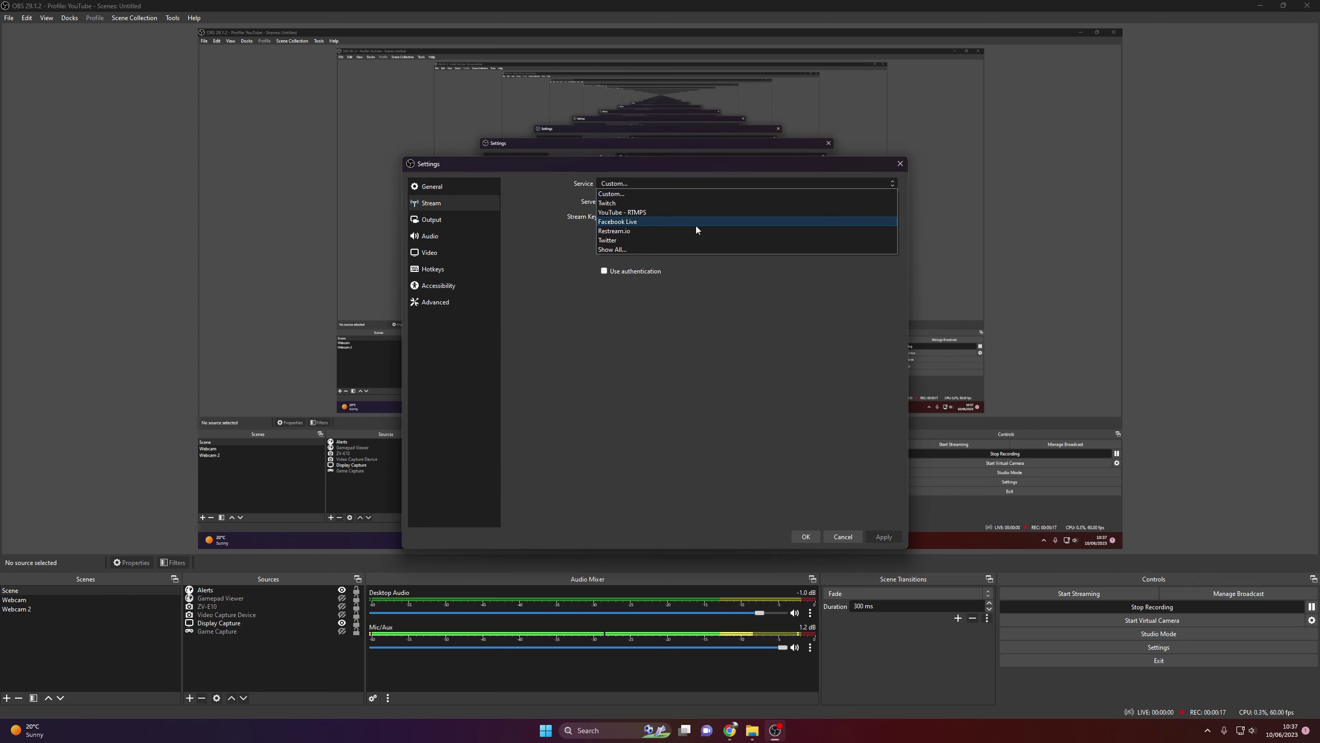
{"action": "left_click", "coordinate": [677, 253]}
{"action": "left_click", "coordinate": [658, 187]}
{"action": "left_click", "coordinate": [658, 250]}
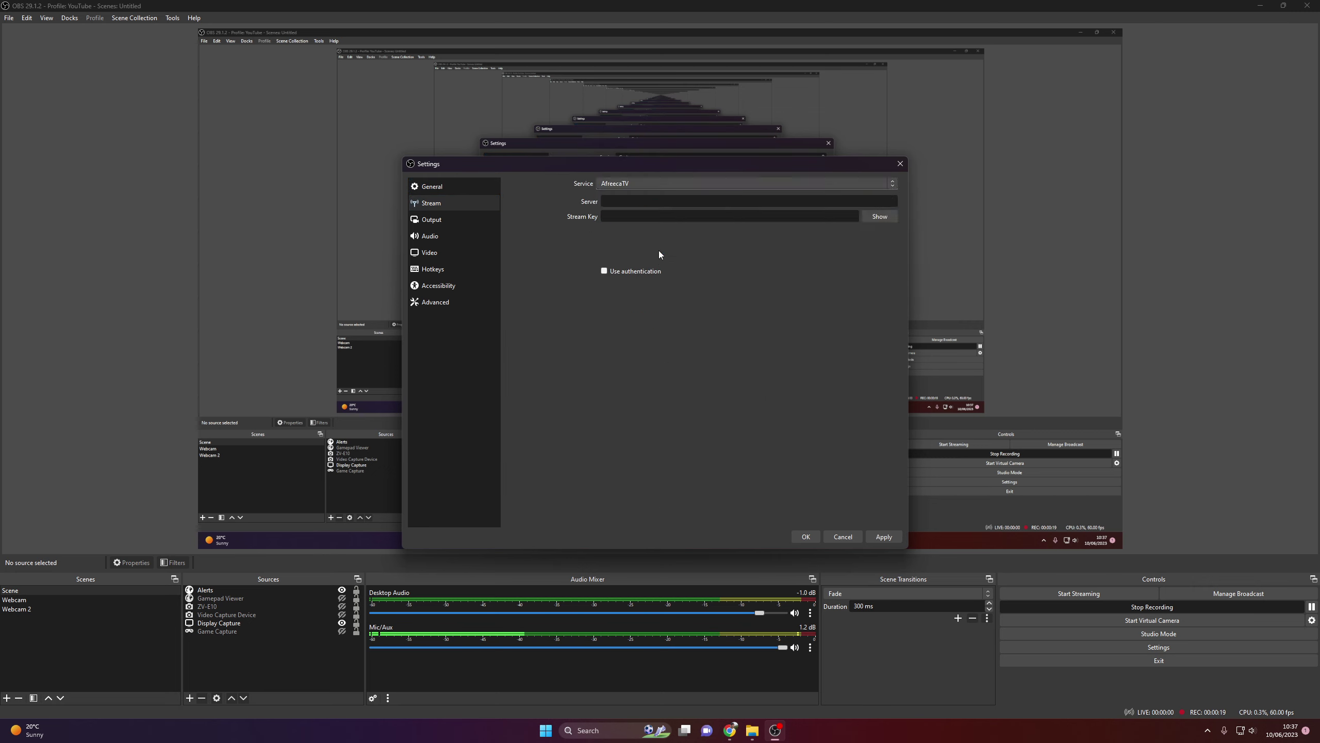
{"action": "left_click", "coordinate": [658, 183]}
{"action": "left_click", "coordinate": [636, 362]}
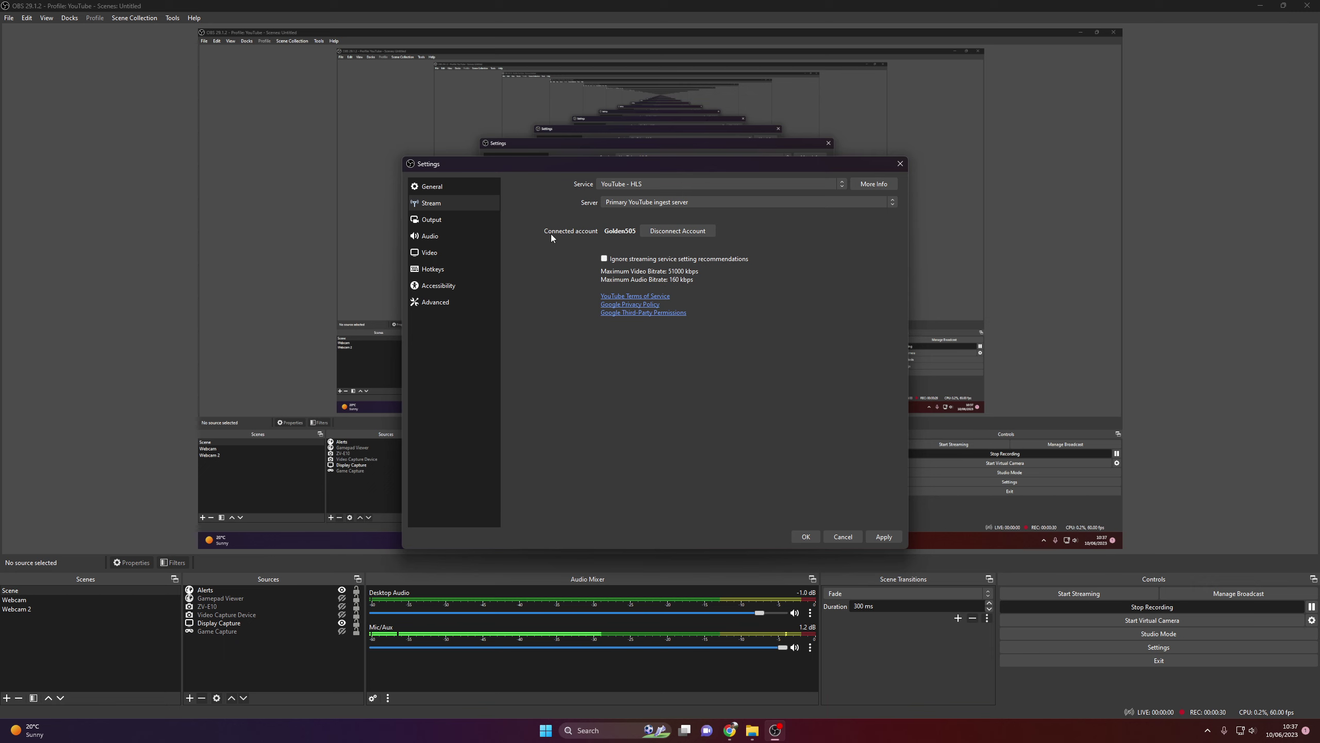
- Review the Output encoder, leaving bitrate at 18000 Kbps and preset at Quality, then move to Audio
{"action": "left_click", "coordinate": [433, 222]}
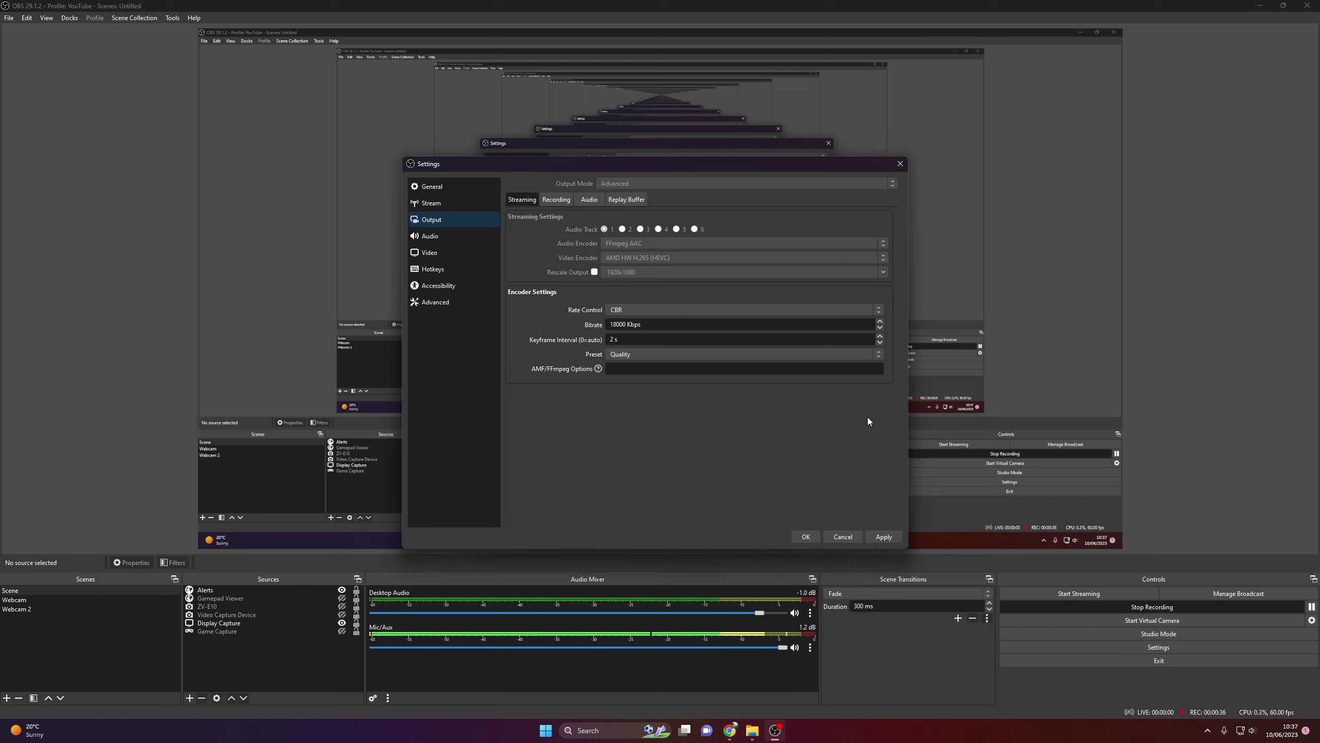
{"action": "double_click", "coordinate": [625, 324]}
{"action": "left_click", "coordinate": [652, 324]}
{"action": "left_click", "coordinate": [673, 325]}
{"action": "left_click", "coordinate": [629, 358]}
{"action": "left_click", "coordinate": [629, 358]}
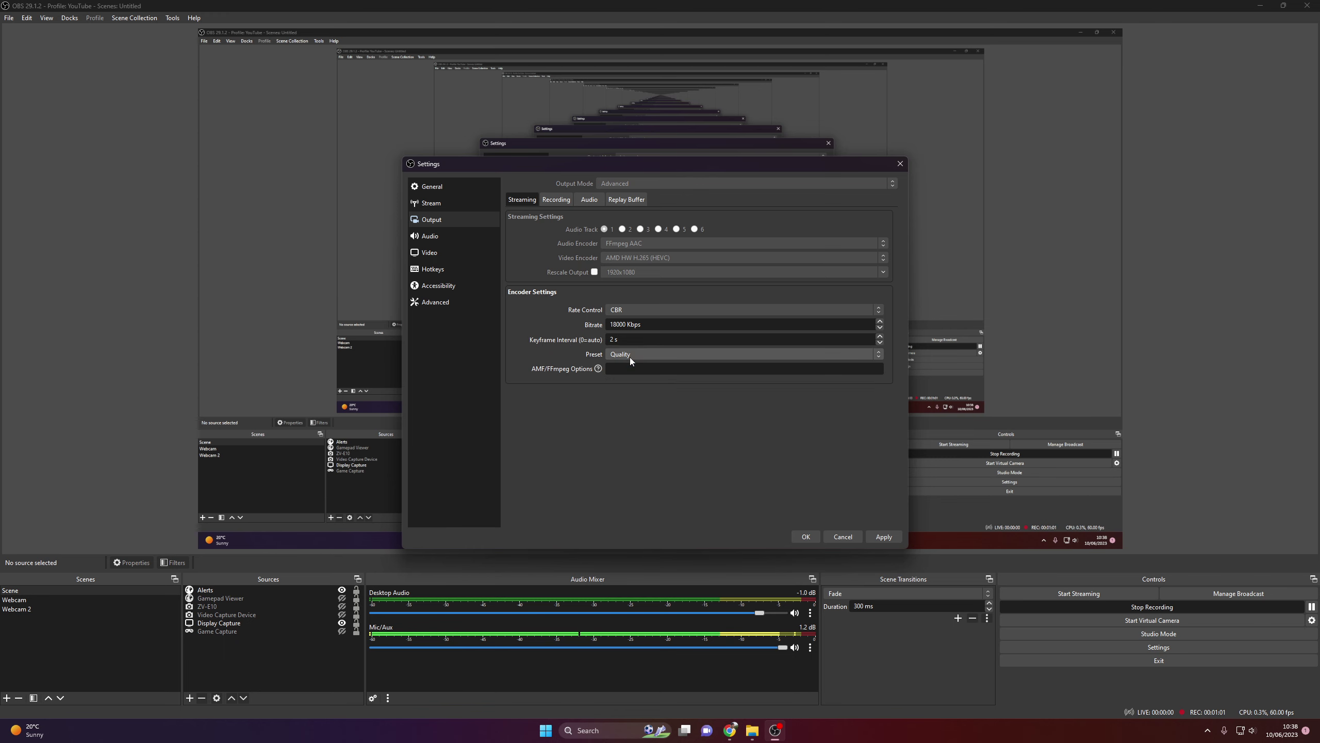
{"action": "left_click", "coordinate": [431, 238]}
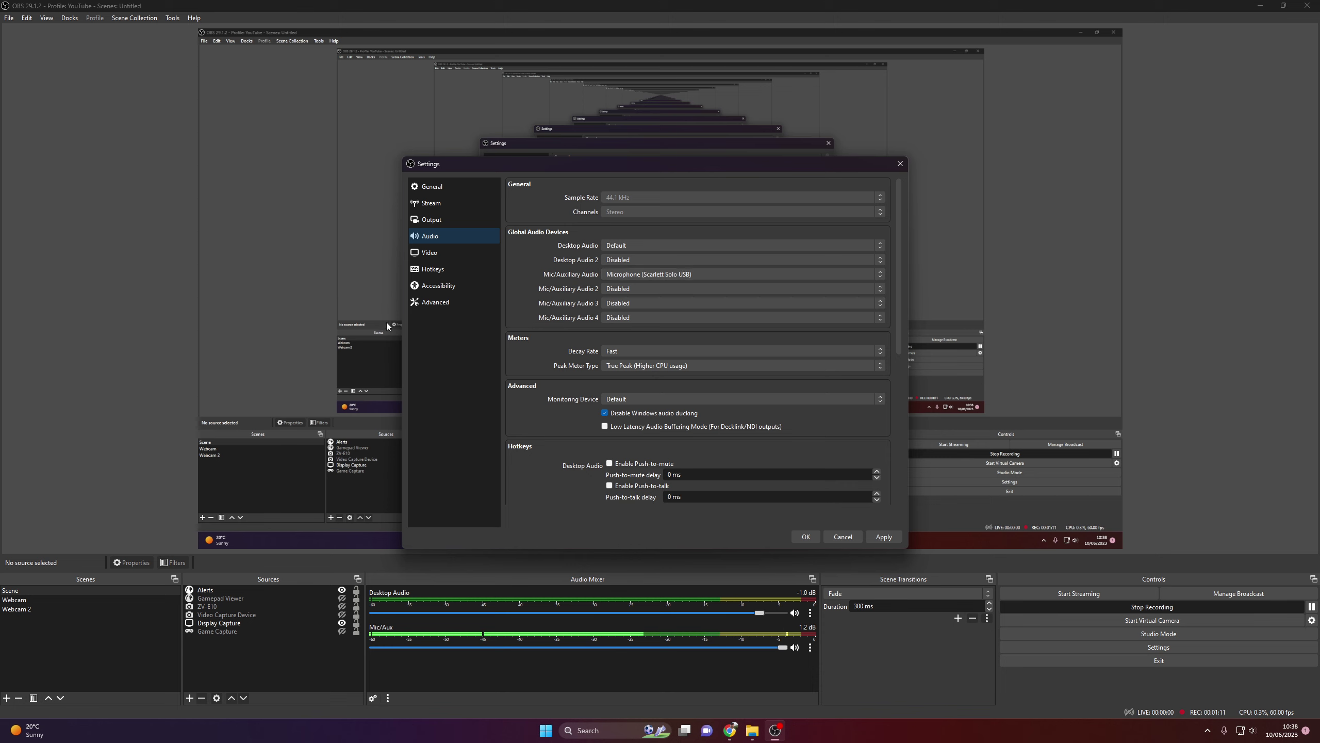
- Check the six track bitrates on the Output Audio tab, then move to Video settings
{"action": "left_click", "coordinate": [448, 219]}
{"action": "left_click", "coordinate": [578, 199]}
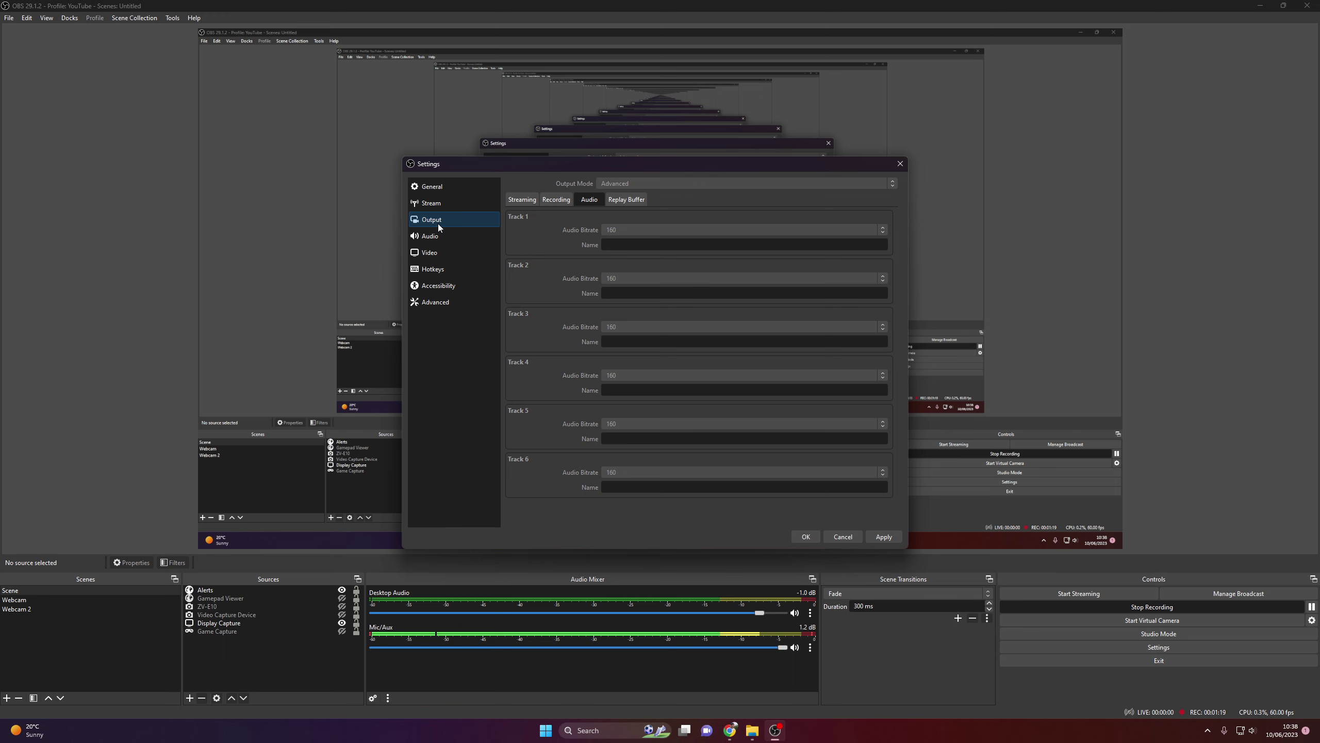
{"action": "left_click", "coordinate": [436, 257]}
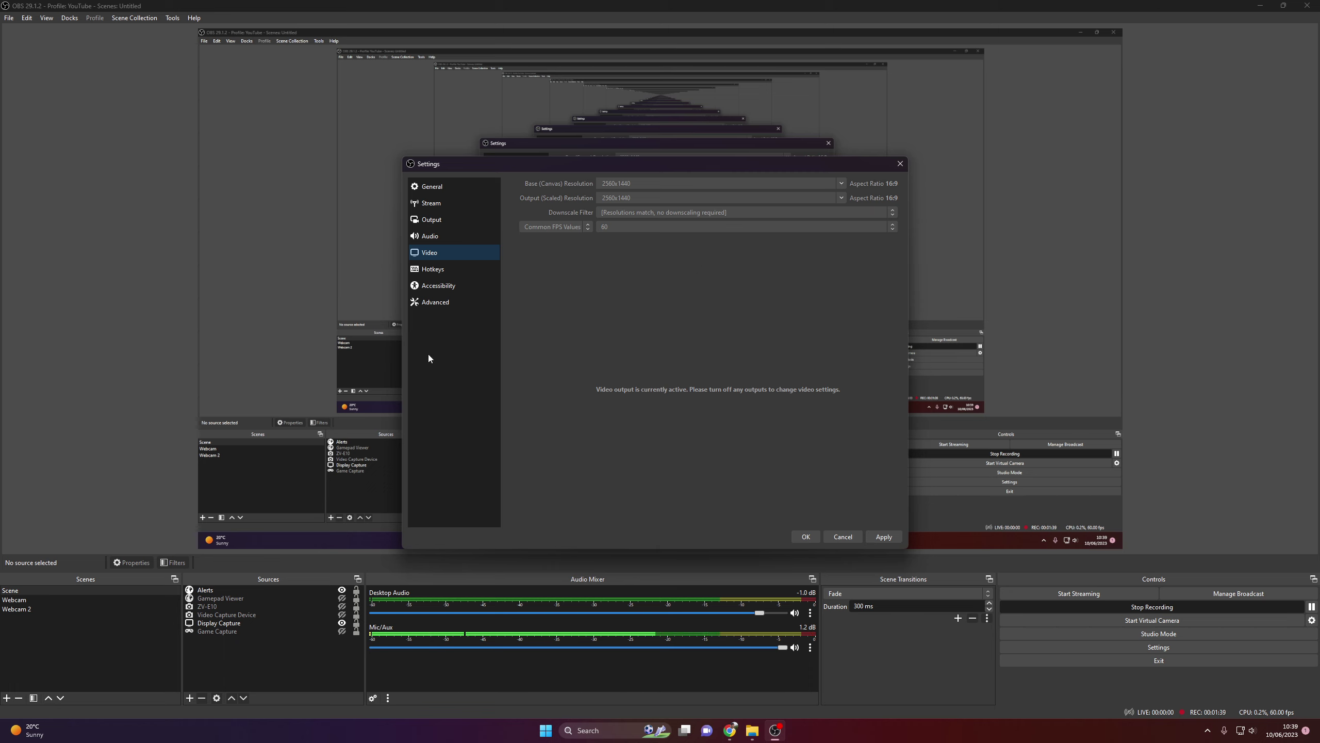
- Keep Process Priority at High in Advanced, glance at General, and return to Stream settings
{"action": "left_click", "coordinate": [433, 306]}
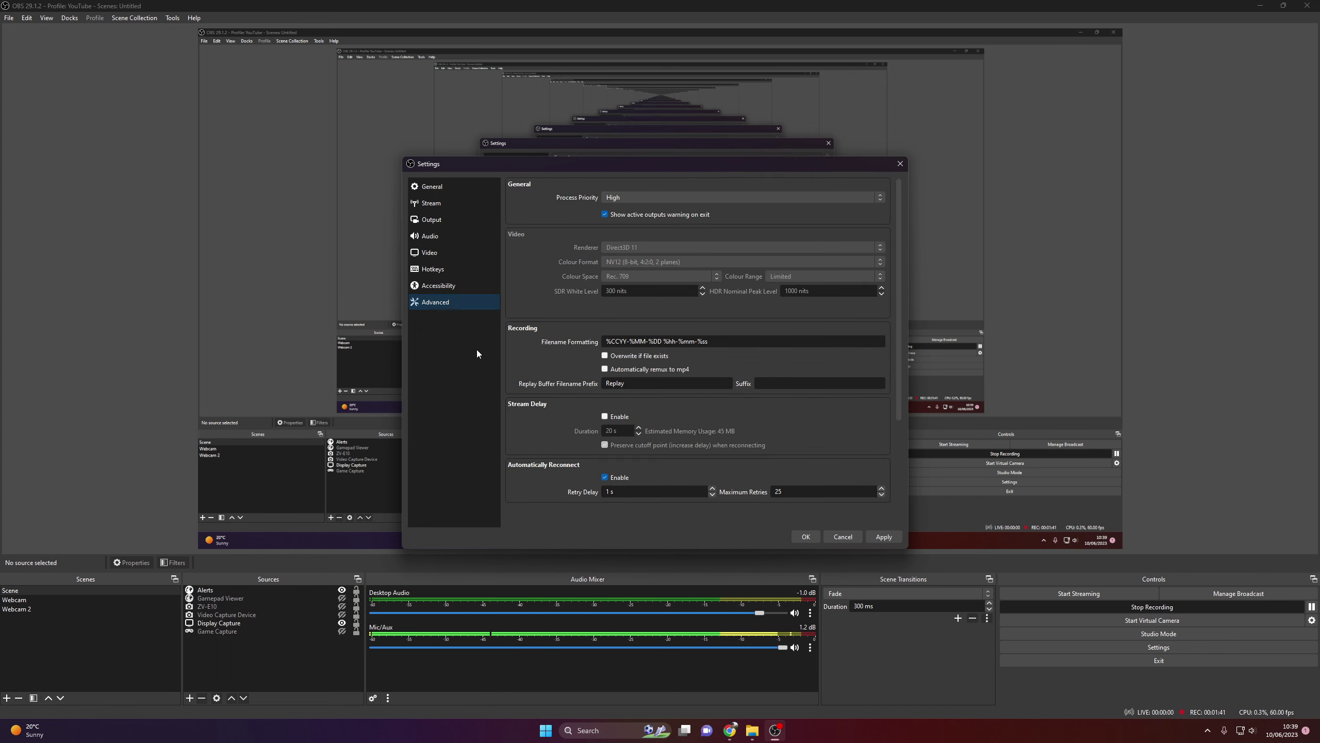
{"action": "left_click", "coordinate": [690, 198]}
{"action": "left_click", "coordinate": [689, 198]}
{"action": "left_click", "coordinate": [448, 188]}
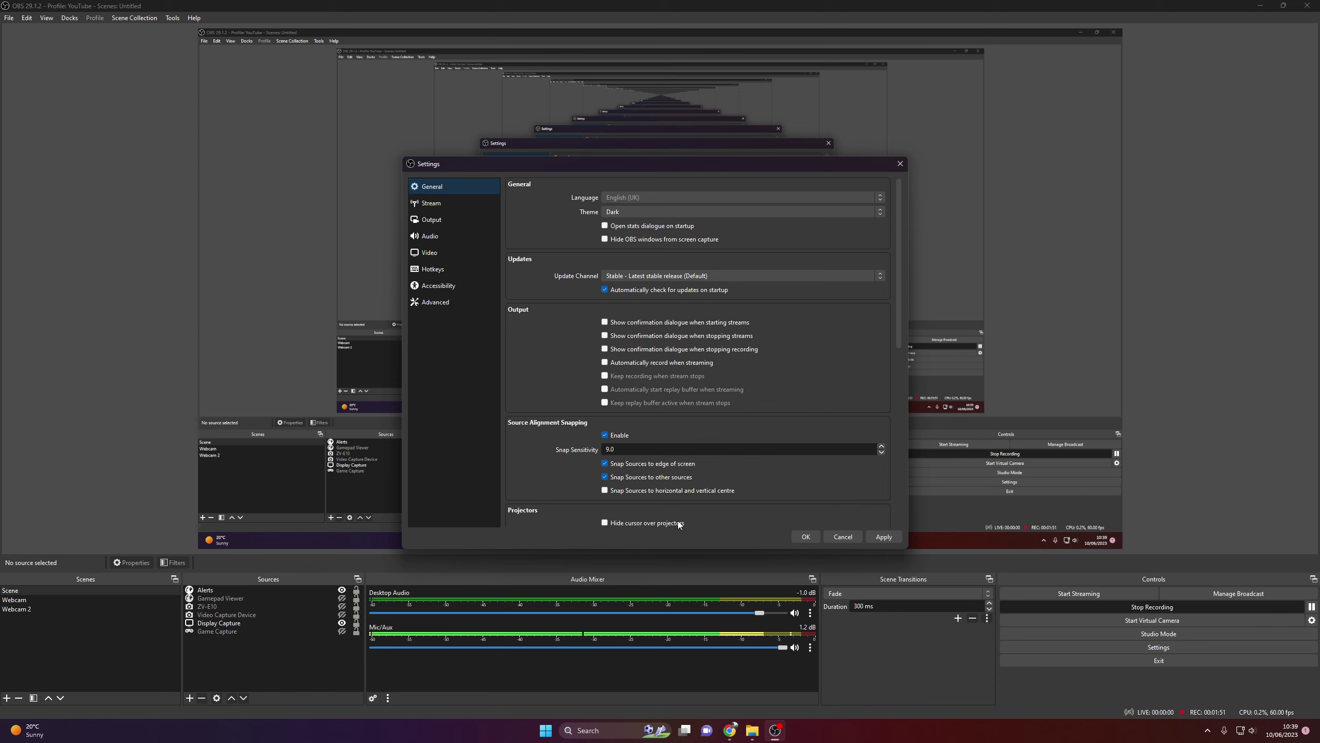
{"action": "left_click", "coordinate": [447, 206]}
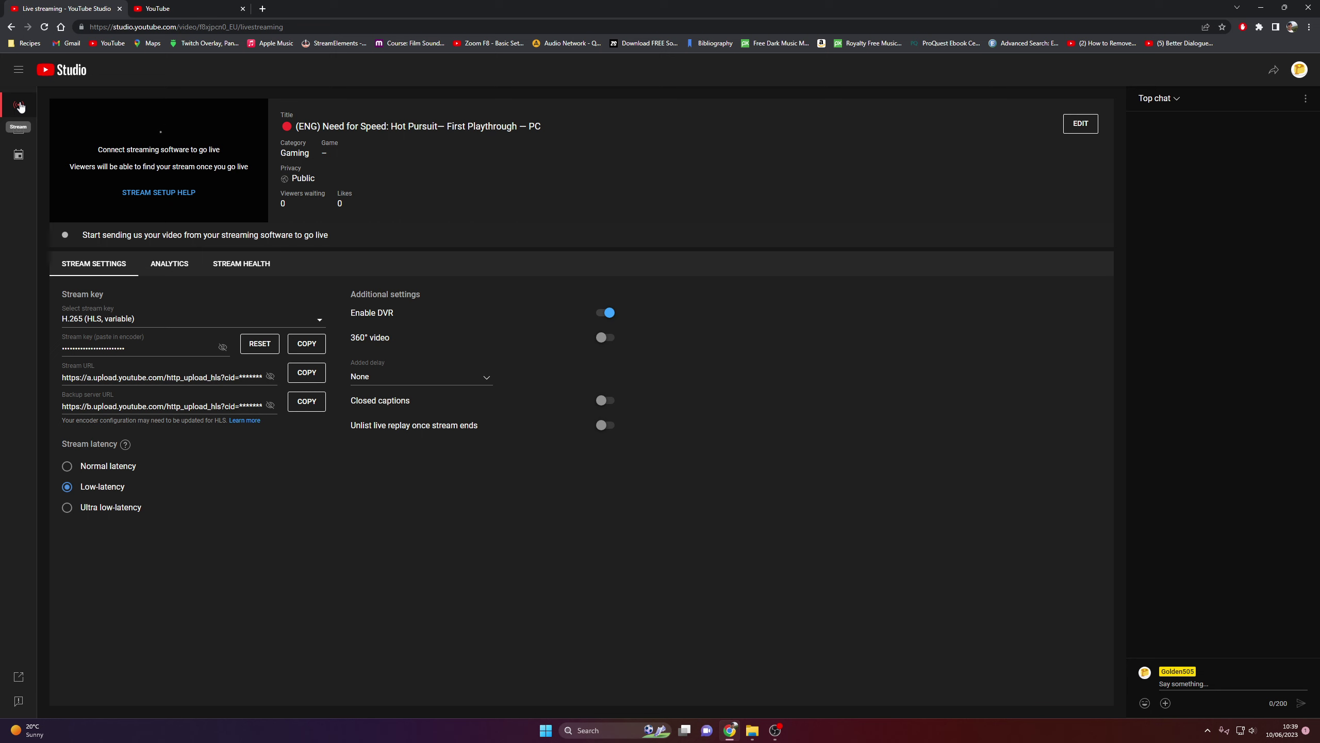
- On the YouTube home page, choose Create > Go live to reach the Studio live dashboard
{"action": "left_click", "coordinate": [177, 8]}
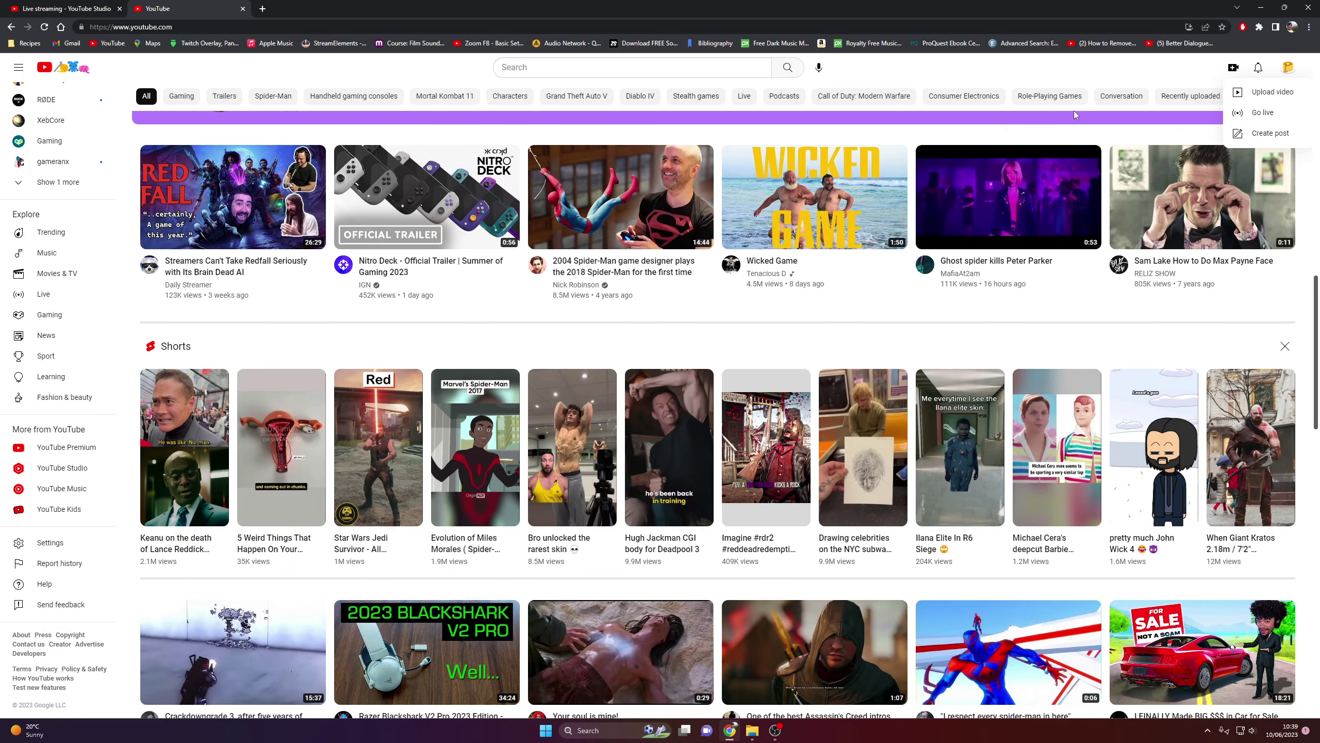
{"action": "left_click", "coordinate": [975, 77]}
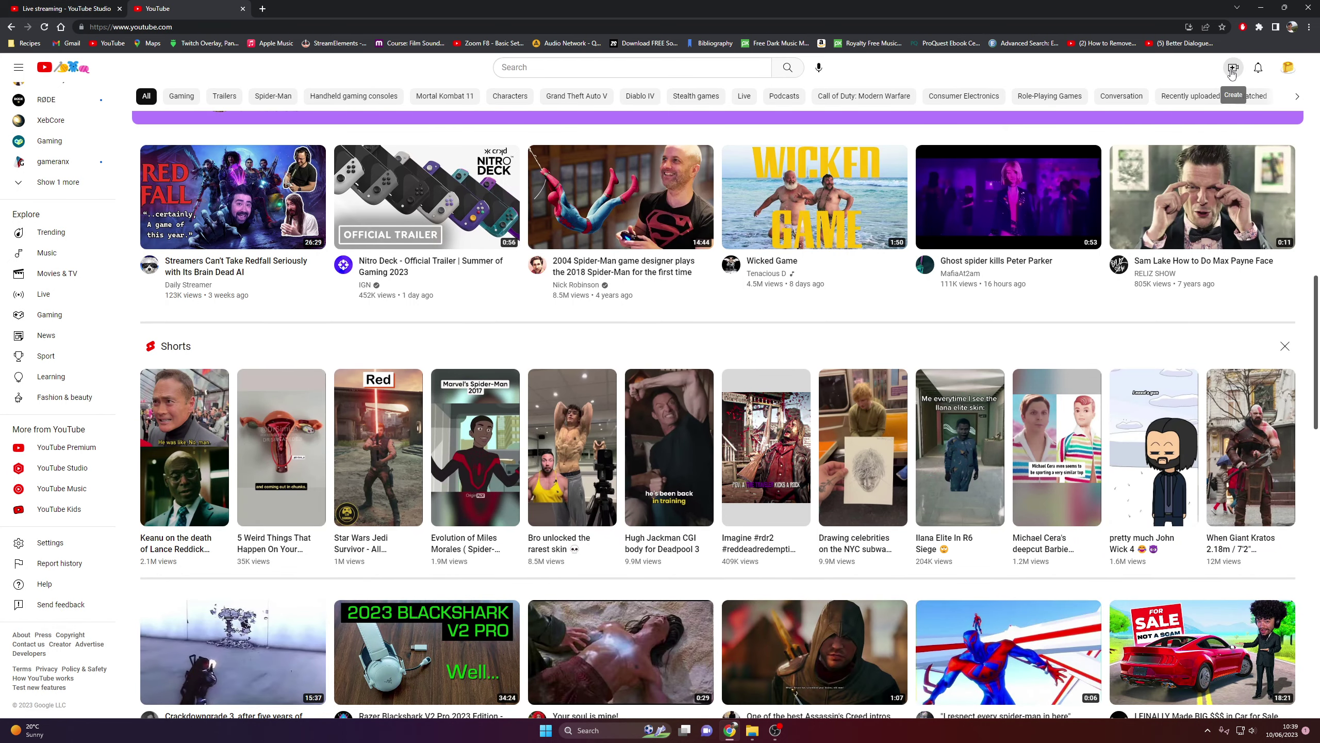
{"action": "left_click", "coordinate": [1232, 72]}
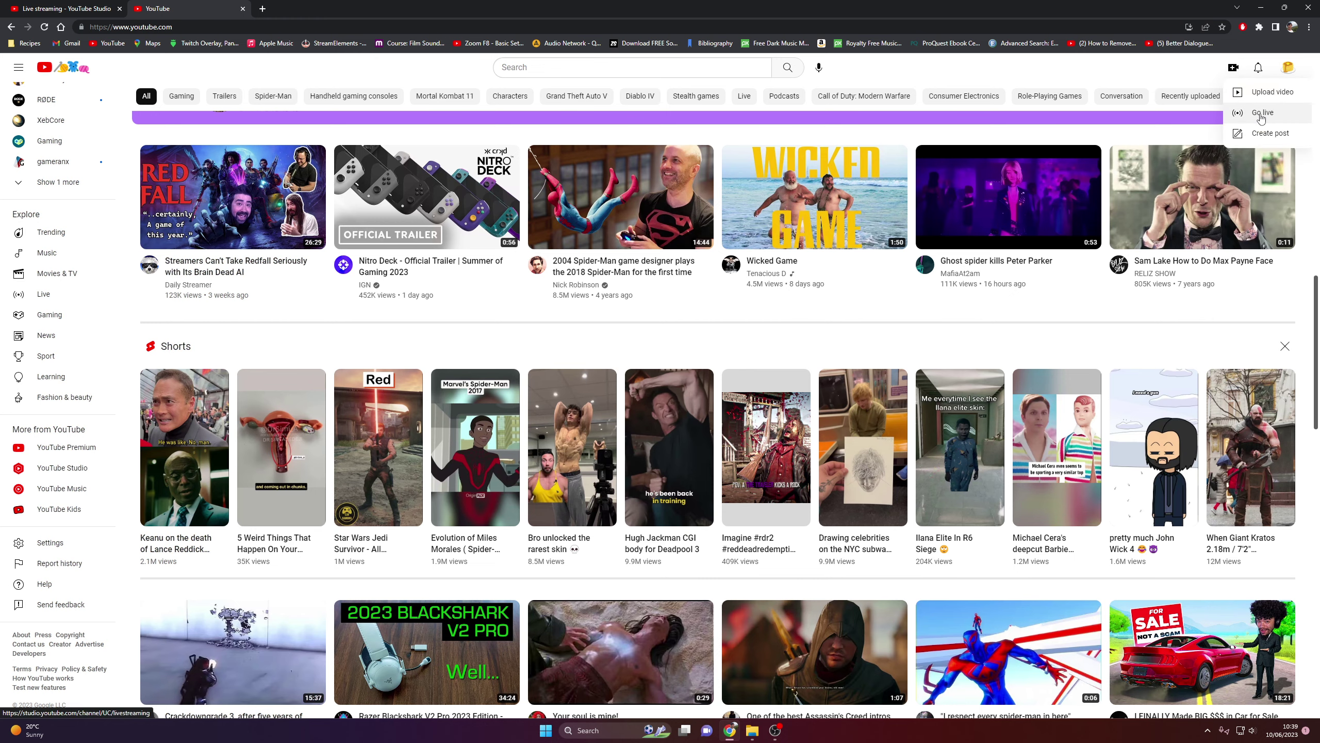
{"action": "left_click", "coordinate": [1260, 114]}
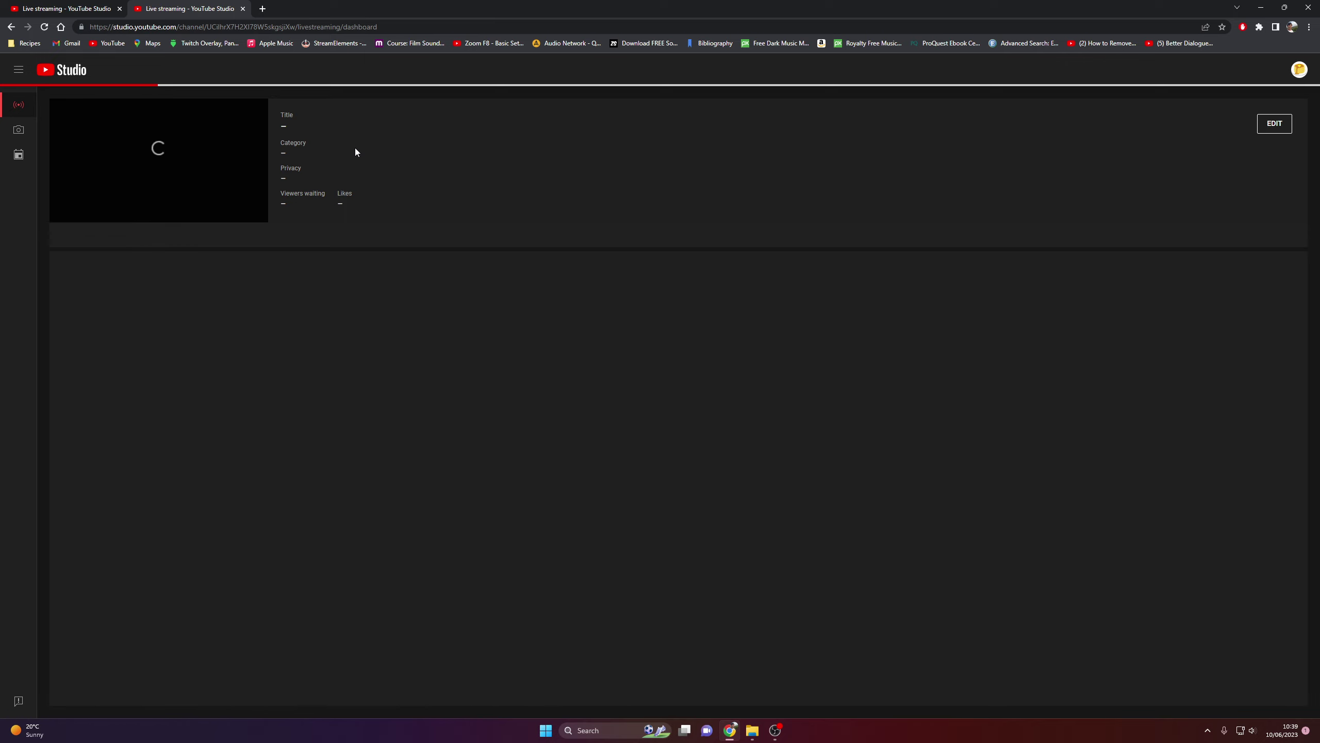
{"action": "left_click_drag", "start_coordinate": [348, 295], "coordinate": [462, 298]}
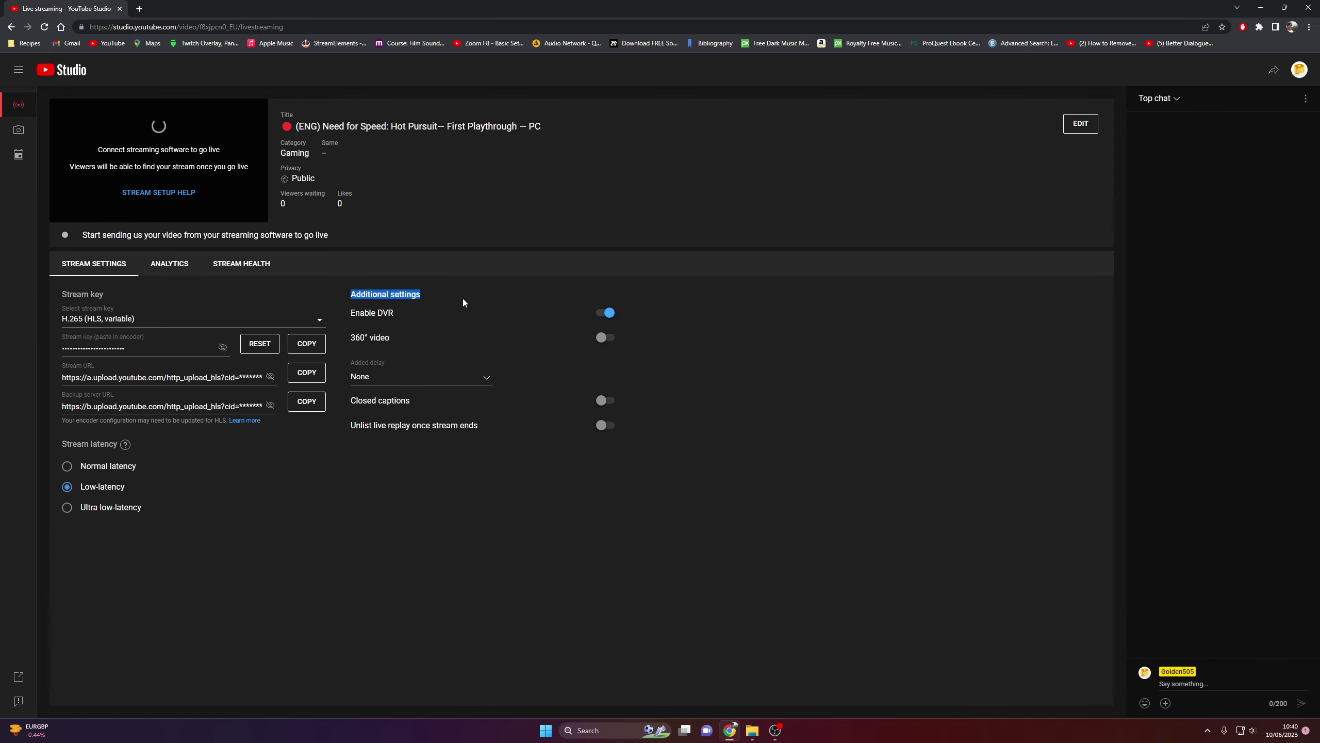
{"action": "left_click", "coordinate": [419, 356]}
- Open the broadcast's edit settings and confirm the visibility stays Public
{"action": "left_click", "coordinate": [1080, 125]}
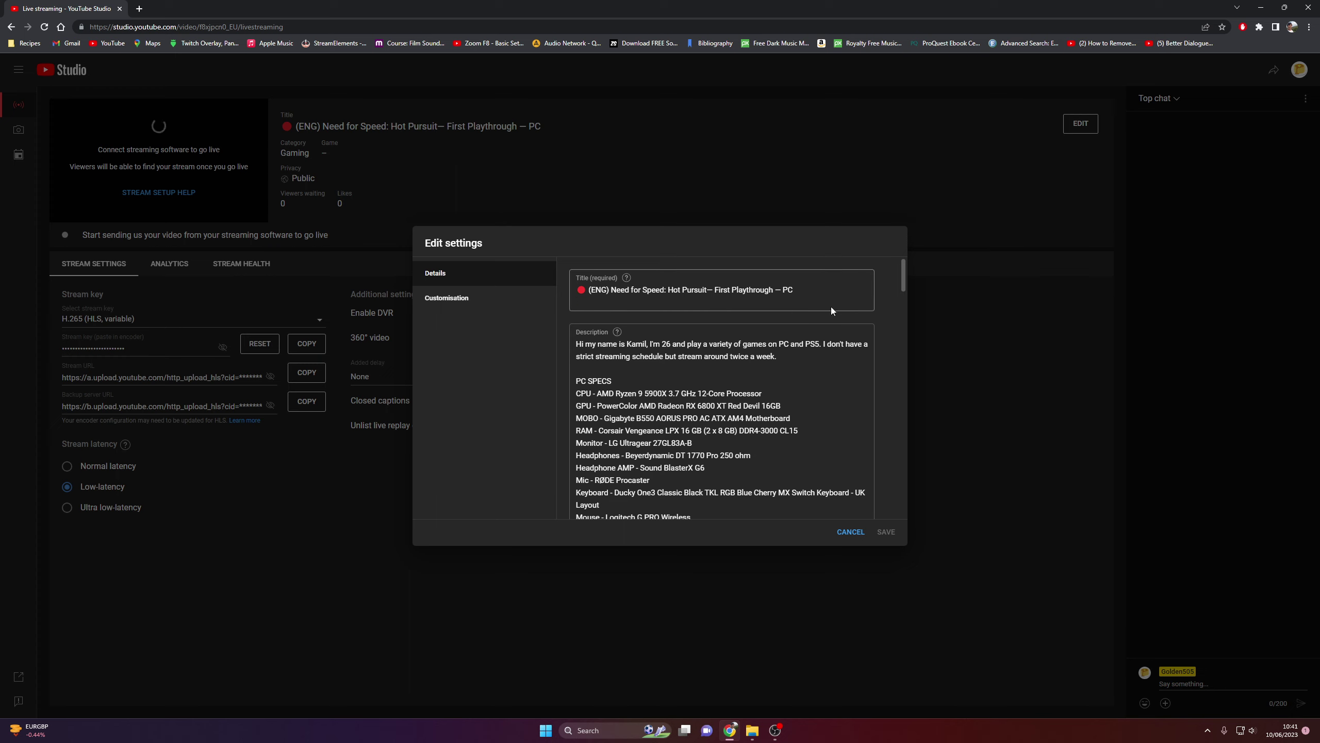
{"action": "scroll", "coordinate": [685, 339], "scroll_direction": "down", "scroll_amount": 1}
{"action": "scroll", "coordinate": [685, 340], "scroll_direction": "down", "scroll_amount": 10}
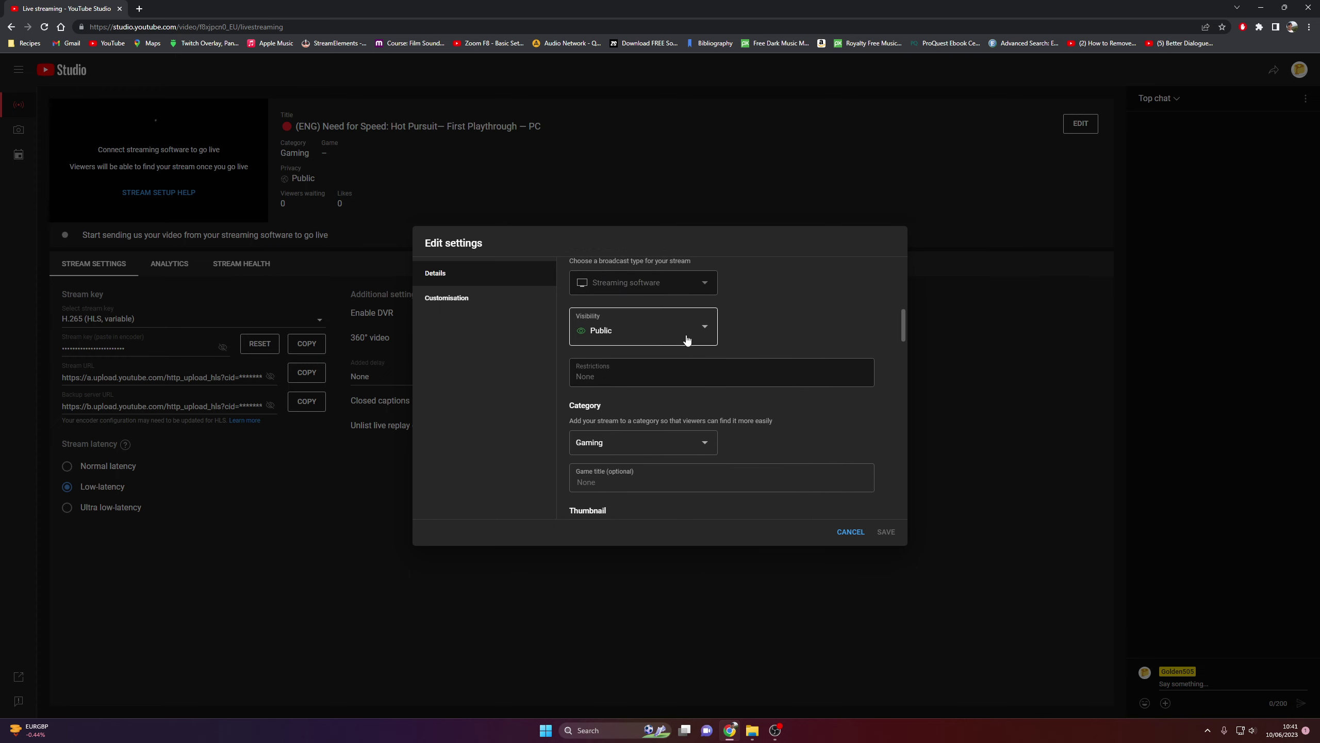
{"action": "scroll", "coordinate": [885, 371], "scroll_direction": "down", "scroll_amount": 3}
{"action": "scroll", "coordinate": [885, 371], "scroll_direction": "up", "scroll_amount": 4}
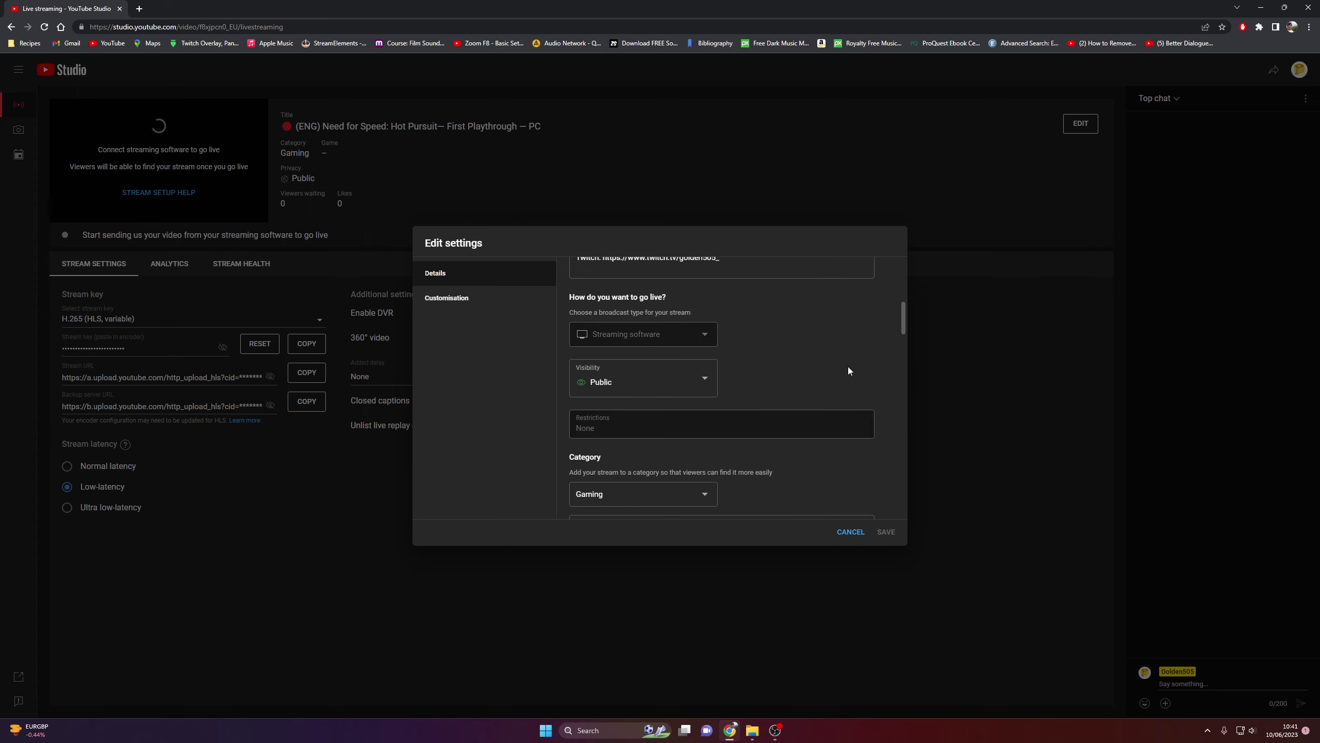
{"action": "left_click", "coordinate": [613, 390]}
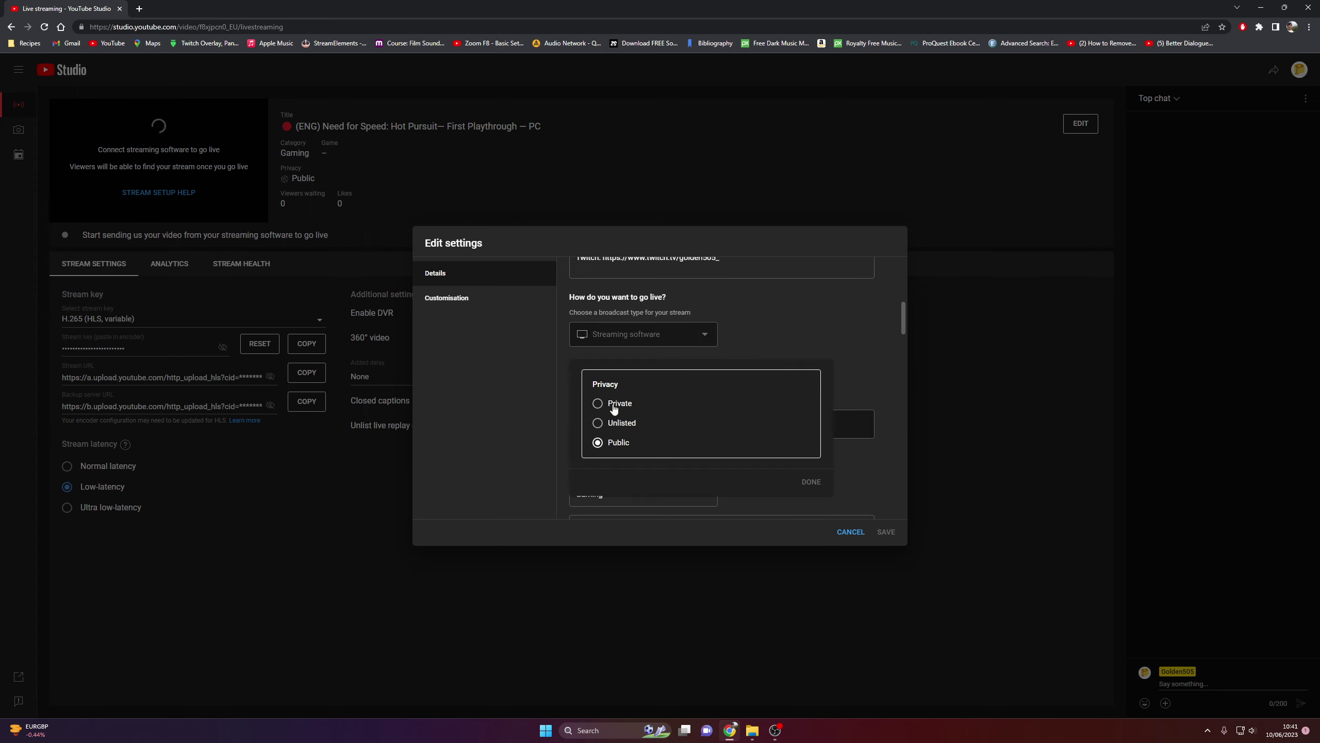
{"action": "left_click", "coordinate": [840, 348]}
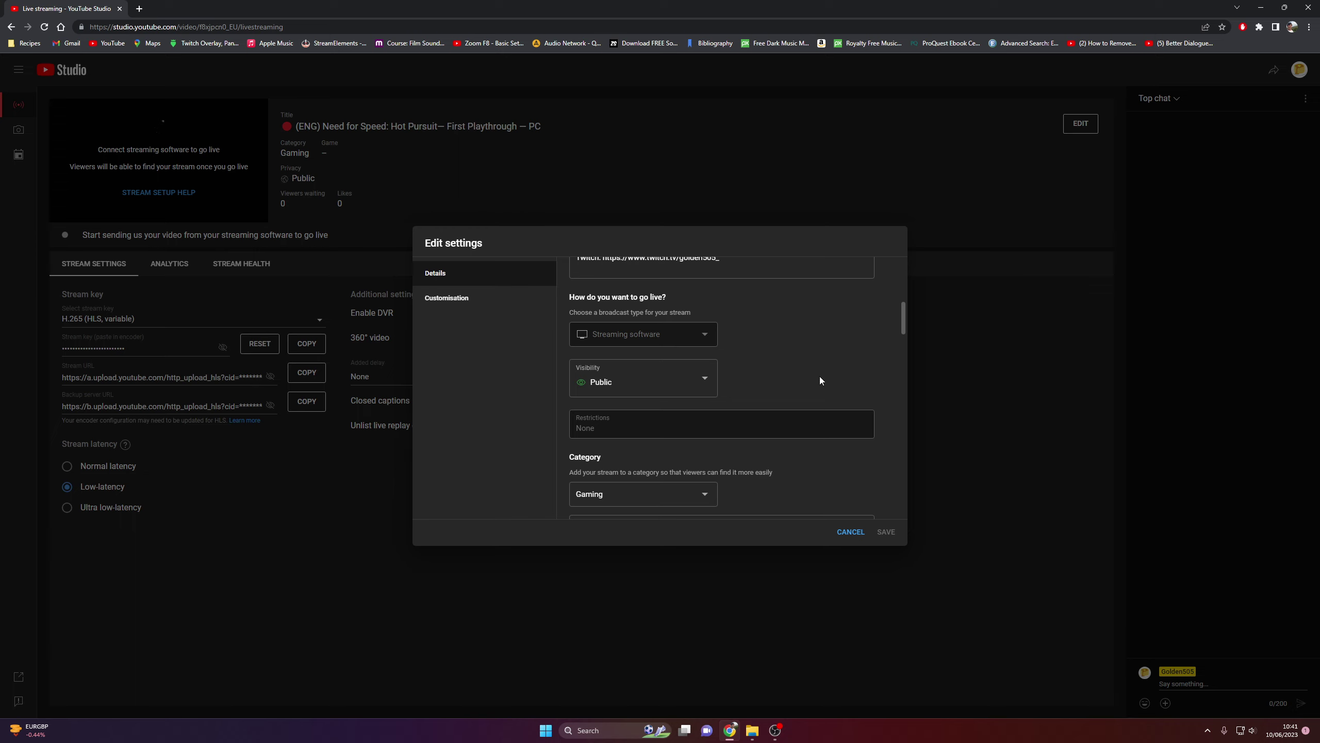
- Look through the Details and live chat Customisation sections, then cancel without saving
{"action": "scroll", "coordinate": [820, 376], "scroll_direction": "down", "scroll_amount": 4}
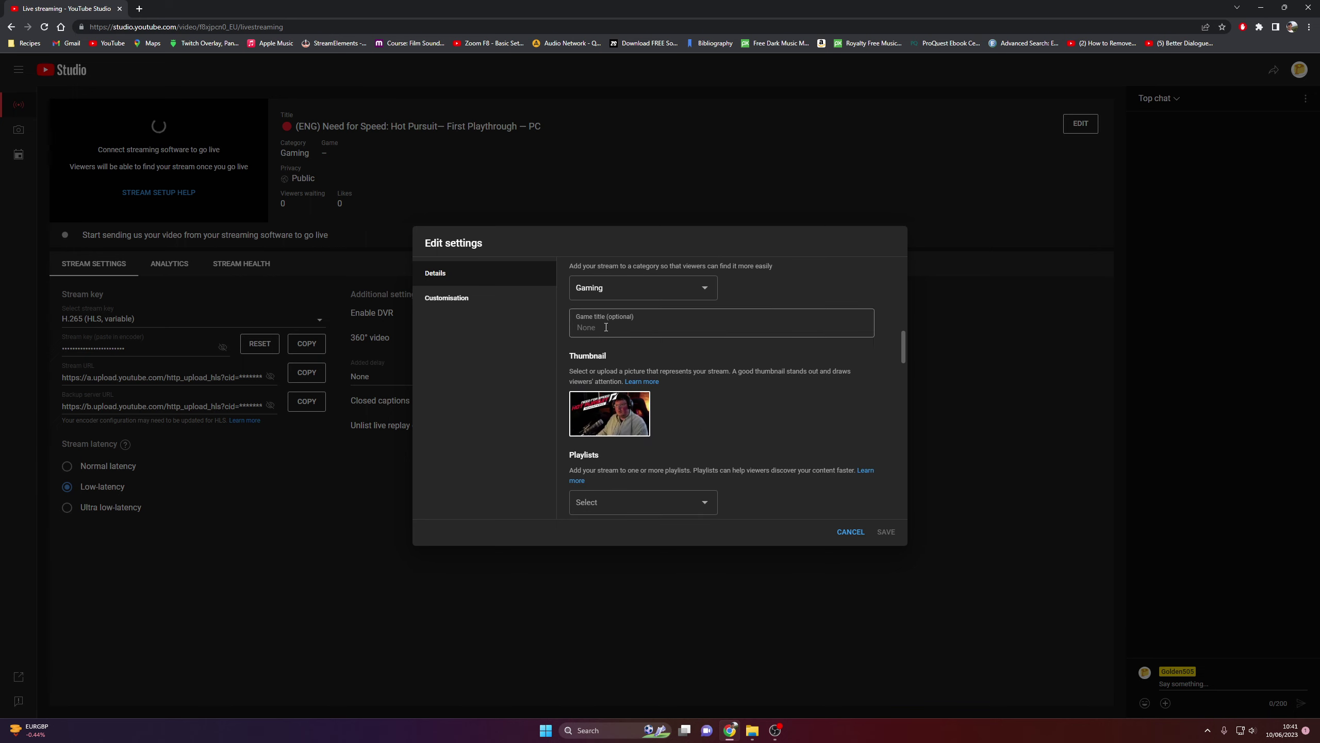
{"action": "scroll", "coordinate": [749, 396], "scroll_direction": "down", "scroll_amount": 5}
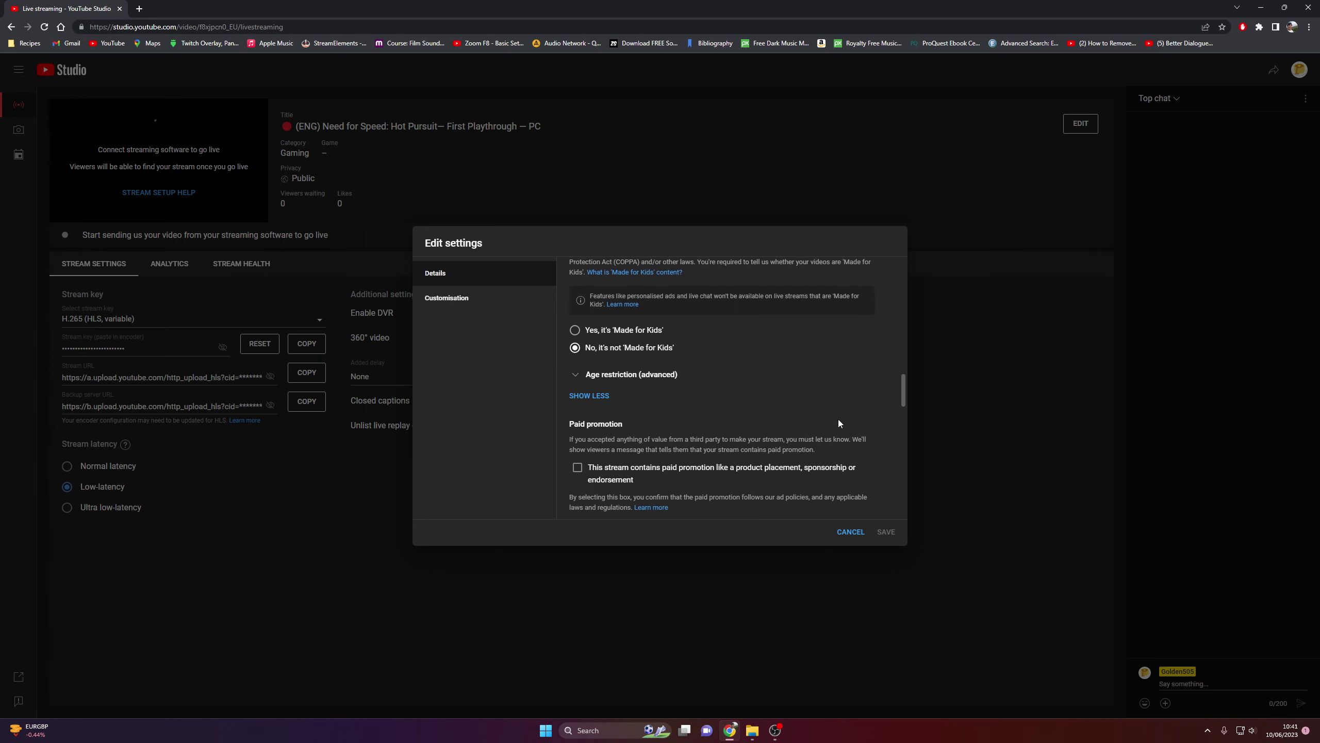
{"action": "scroll", "coordinate": [836, 418], "scroll_direction": "down", "scroll_amount": 5}
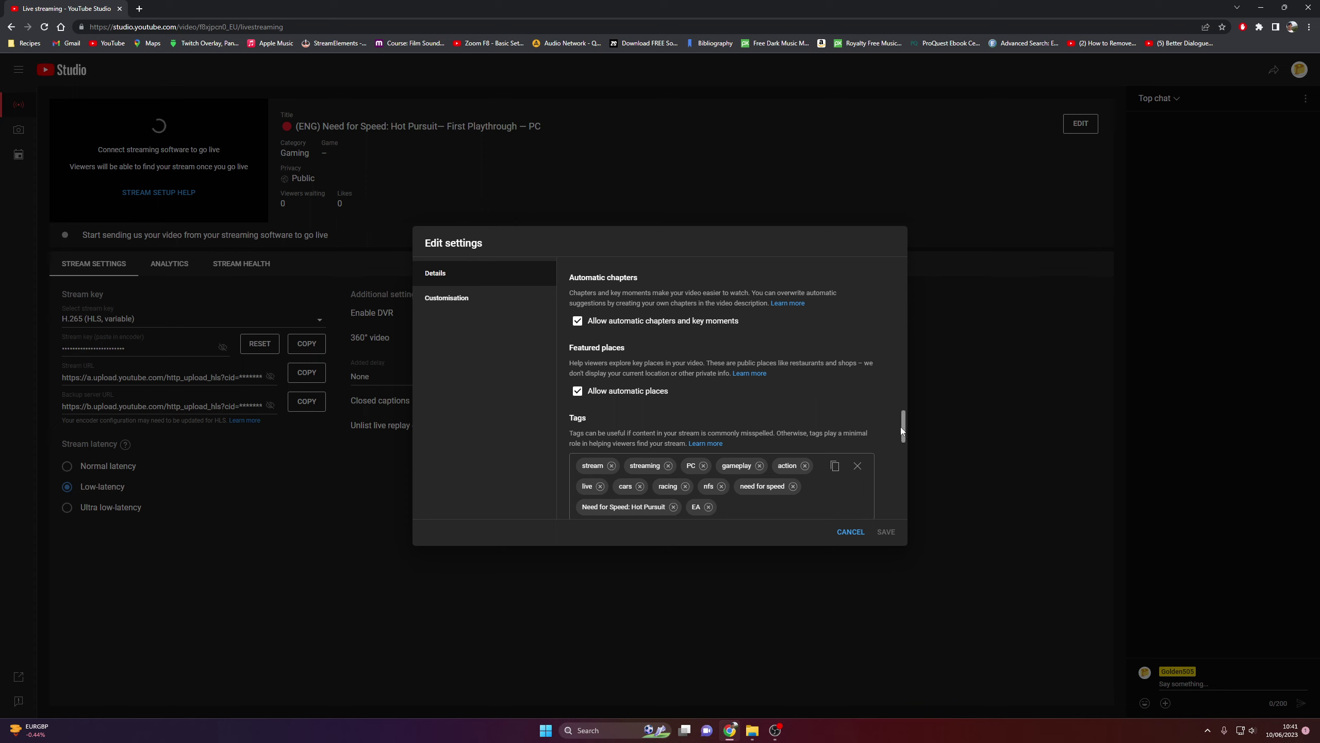
{"action": "left_click_drag", "start_coordinate": [901, 428], "coordinate": [966, 273]}
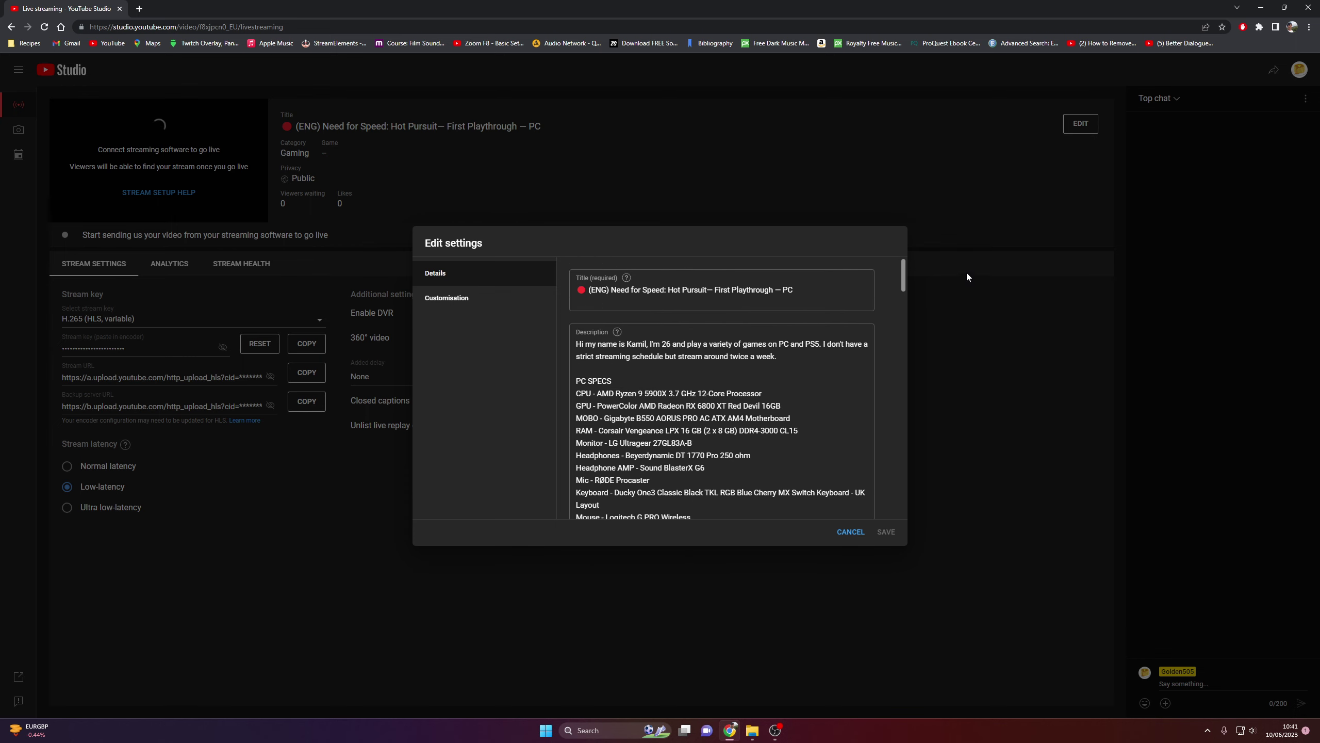
{"action": "left_click", "coordinate": [453, 298]}
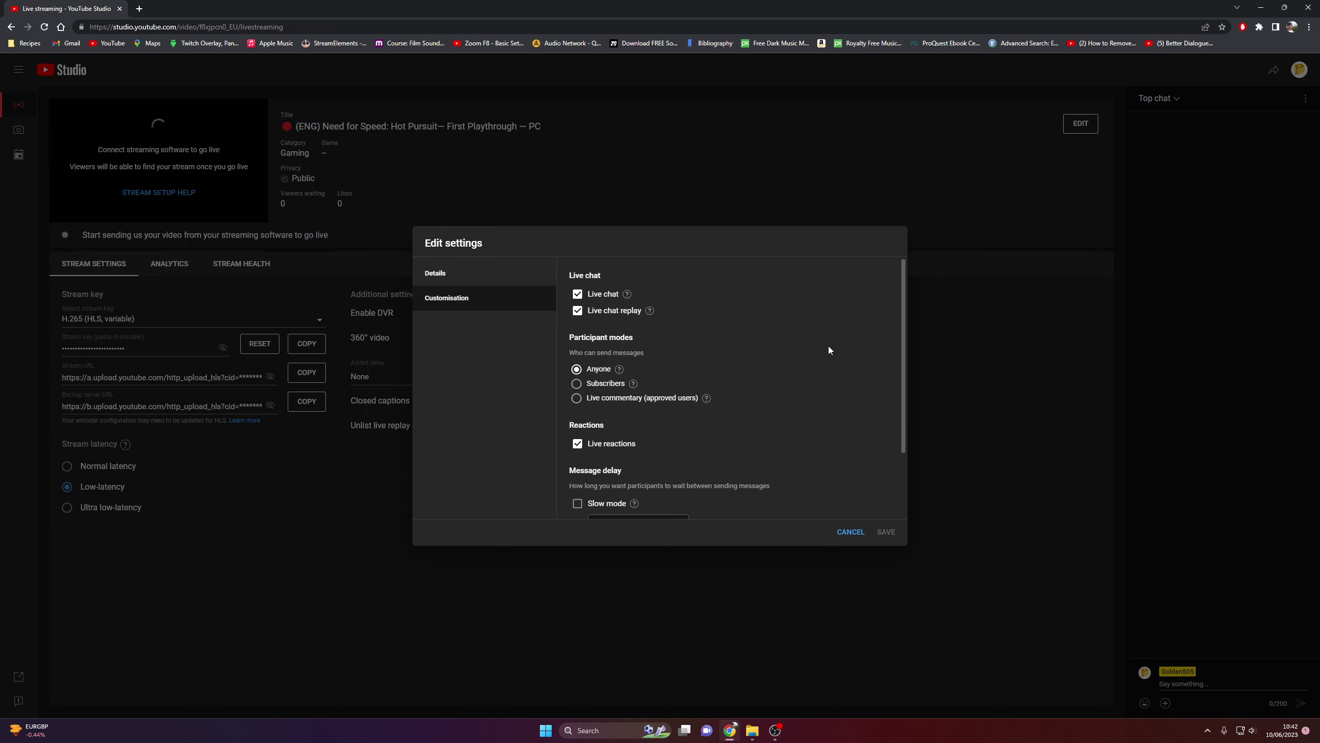
{"action": "scroll", "coordinate": [769, 373], "scroll_direction": "down", "scroll_amount": 3}
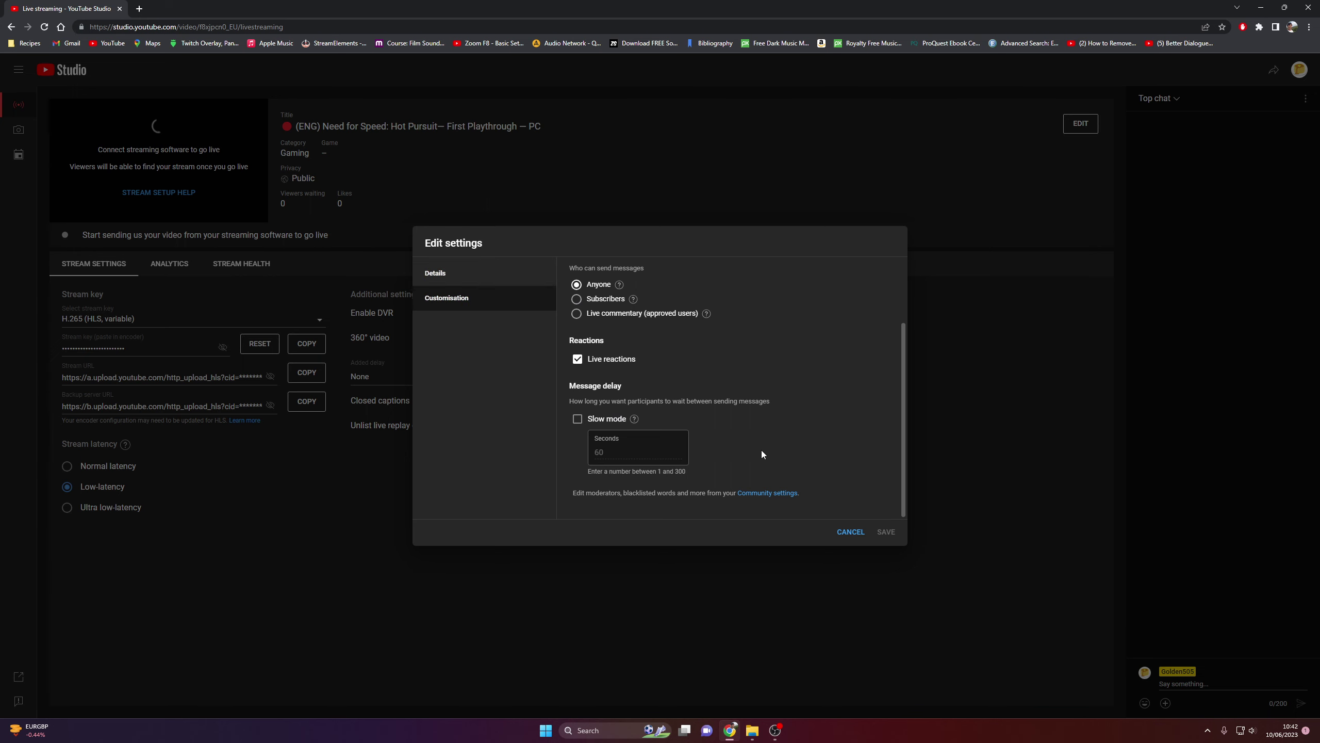
{"action": "scroll", "coordinate": [796, 458], "scroll_direction": "up", "scroll_amount": 3}
{"action": "left_click", "coordinate": [849, 532]}
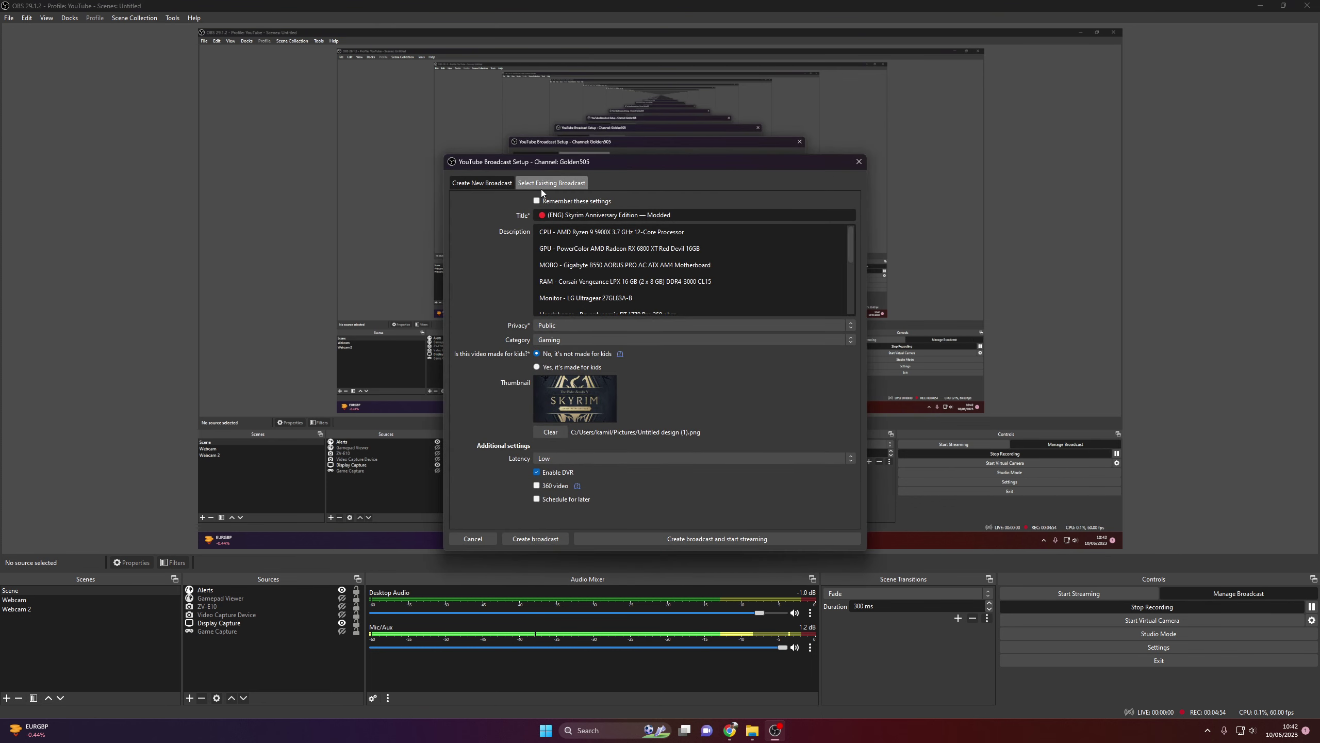
- Select the existing Need for Speed: Hot Pursuit broadcast in OBS, then return to Chrome
{"action": "left_click", "coordinate": [543, 183]}
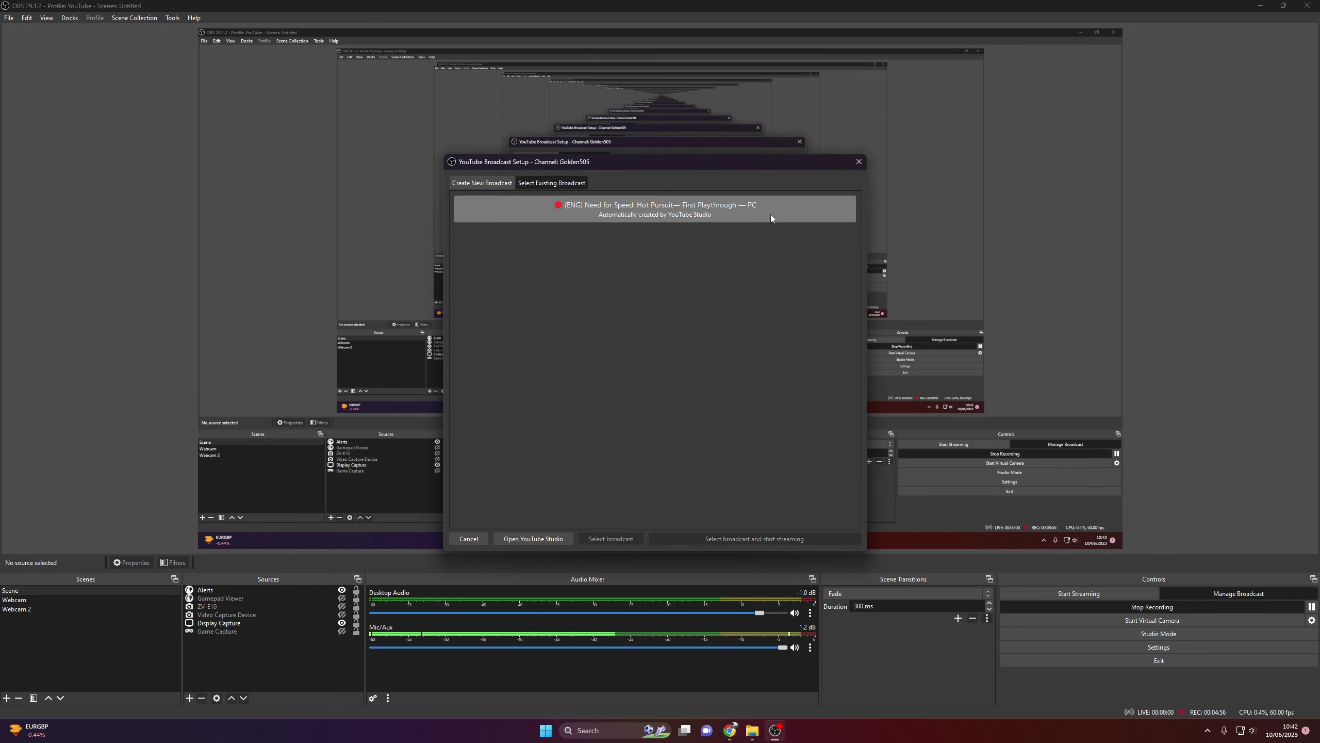
{"action": "left_click", "coordinate": [722, 214]}
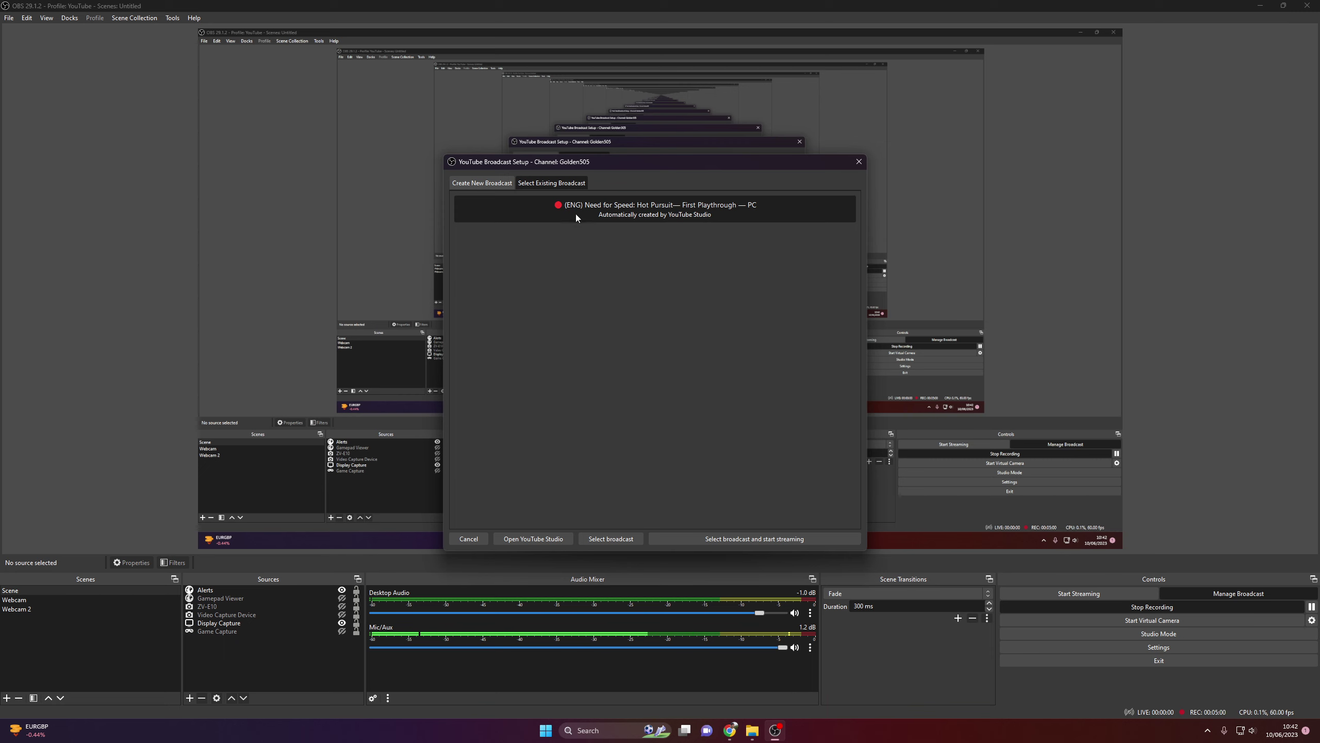
{"action": "left_click", "coordinate": [729, 737]}
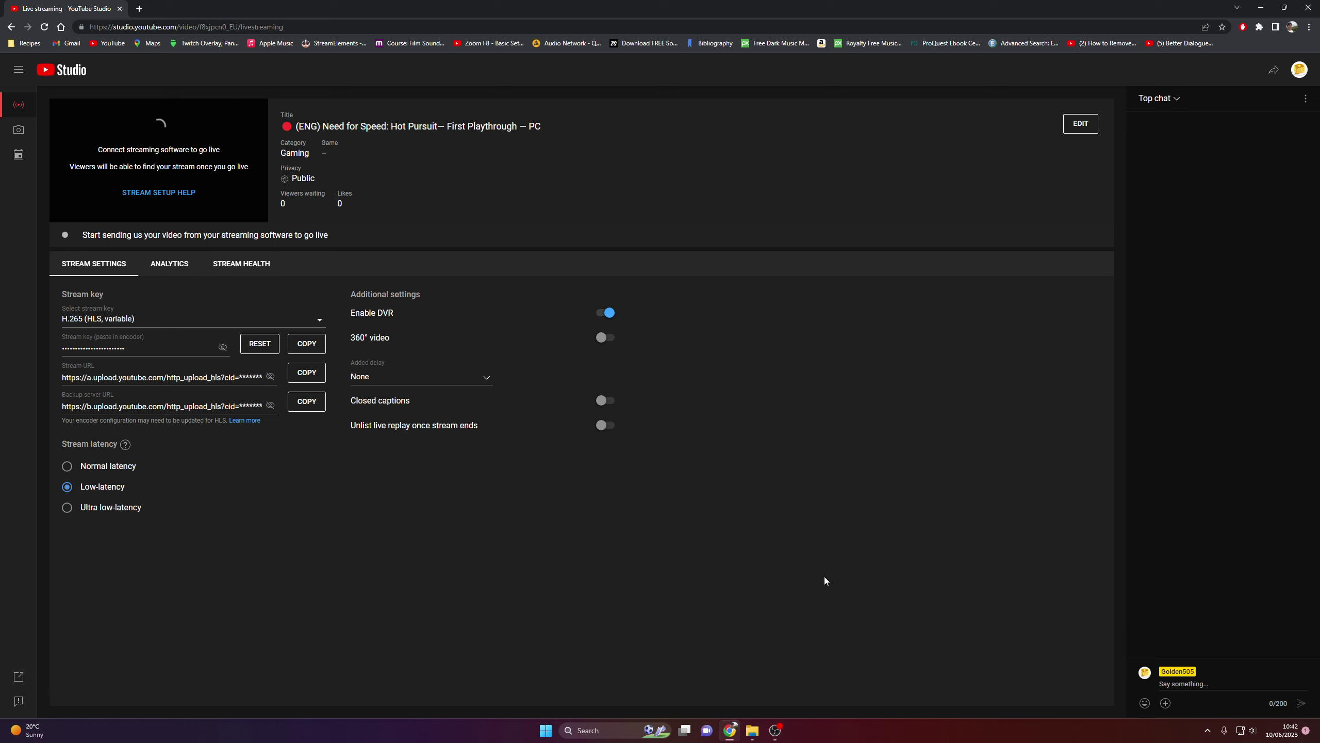
- Switch back and forth between YouTube Studio and OBS, ending on OBS's YouTube Broadcast Setup dialog
{"action": "key", "text": "alt+Tab"}
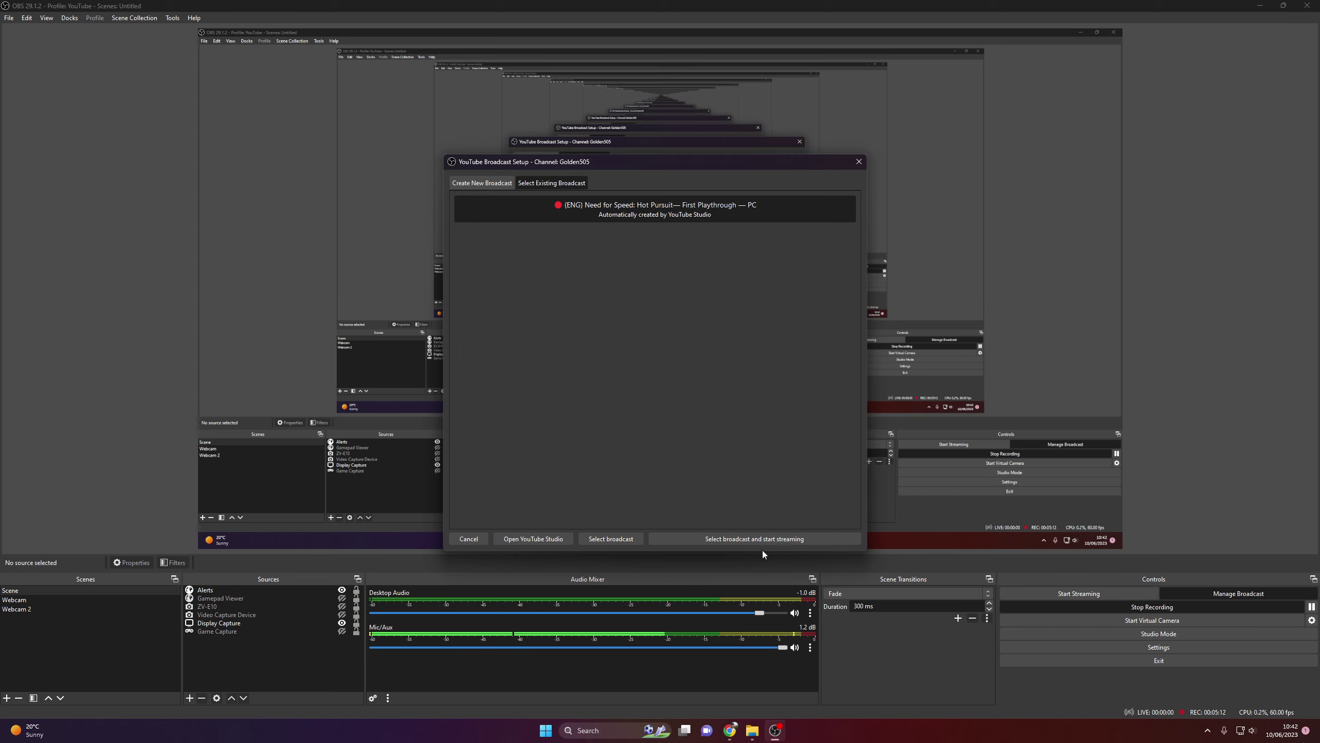
{"action": "left_click", "coordinate": [730, 729]}
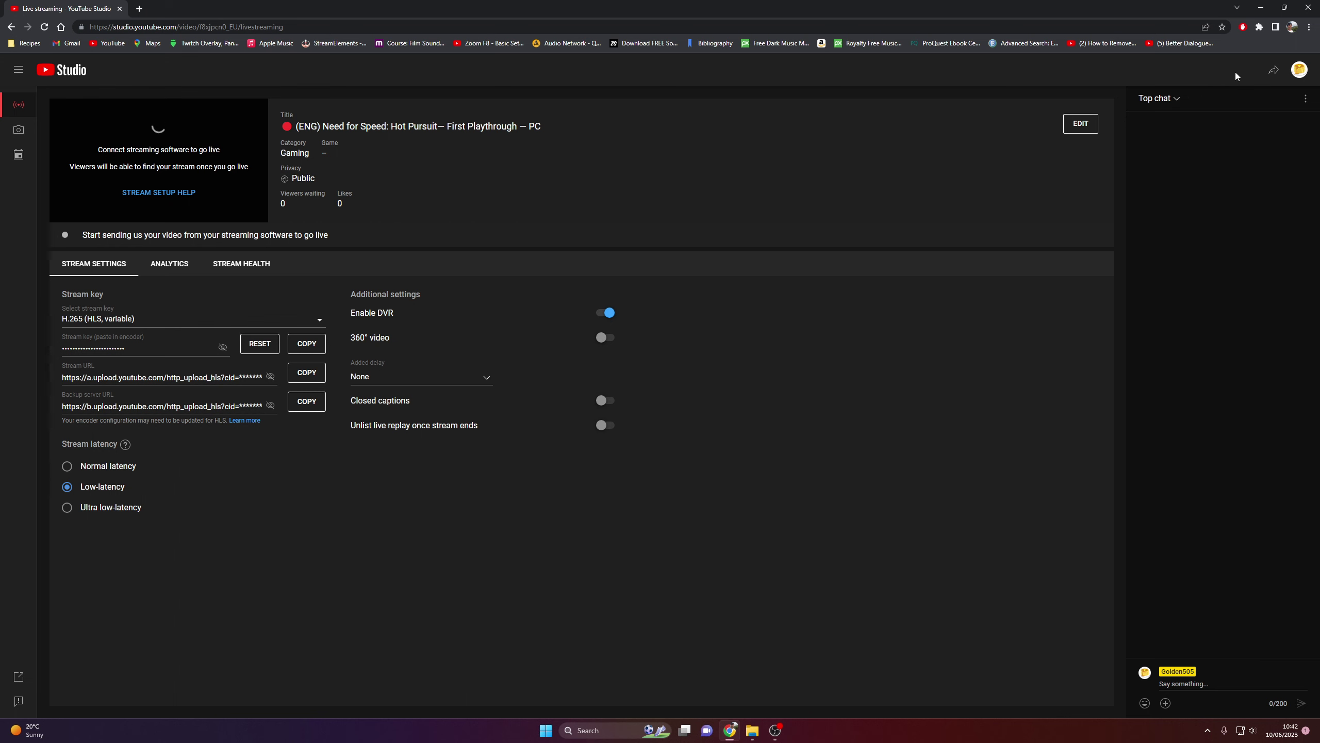
{"action": "left_click", "coordinate": [770, 738]}
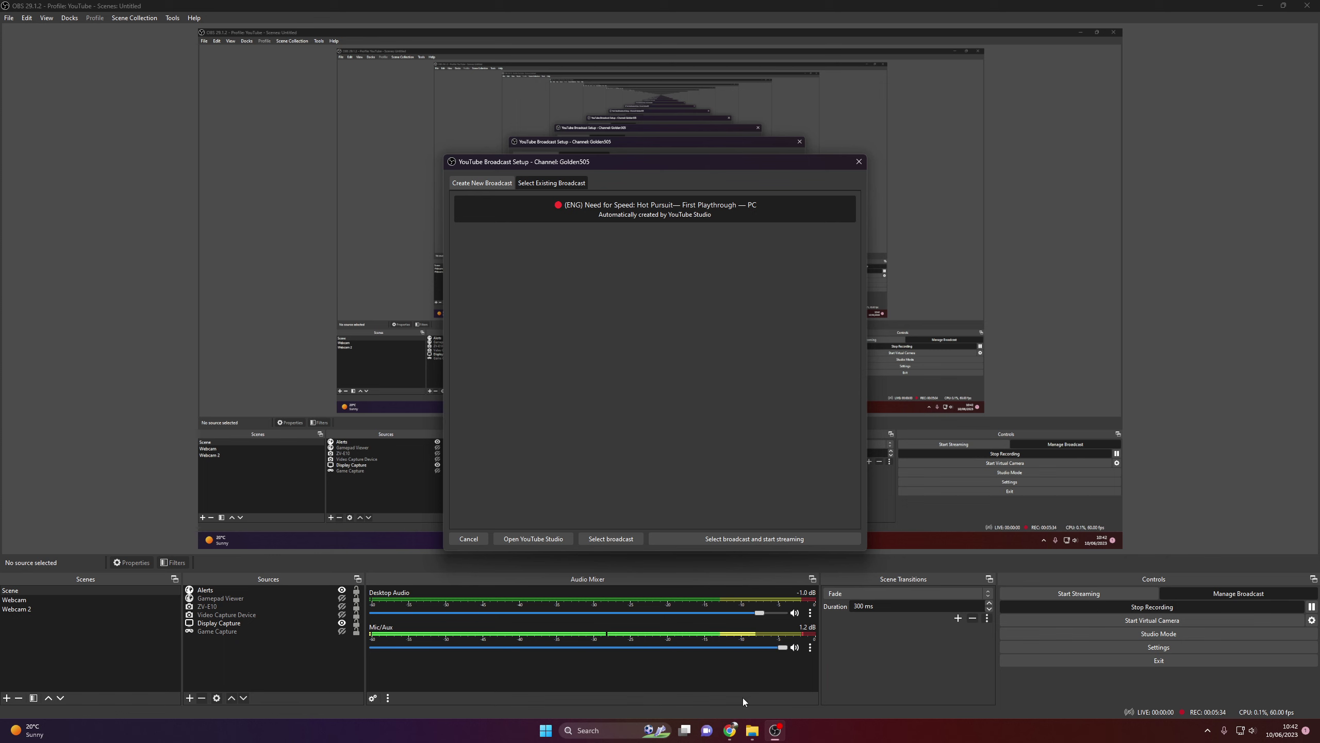
{"action": "left_click", "coordinate": [735, 736]}
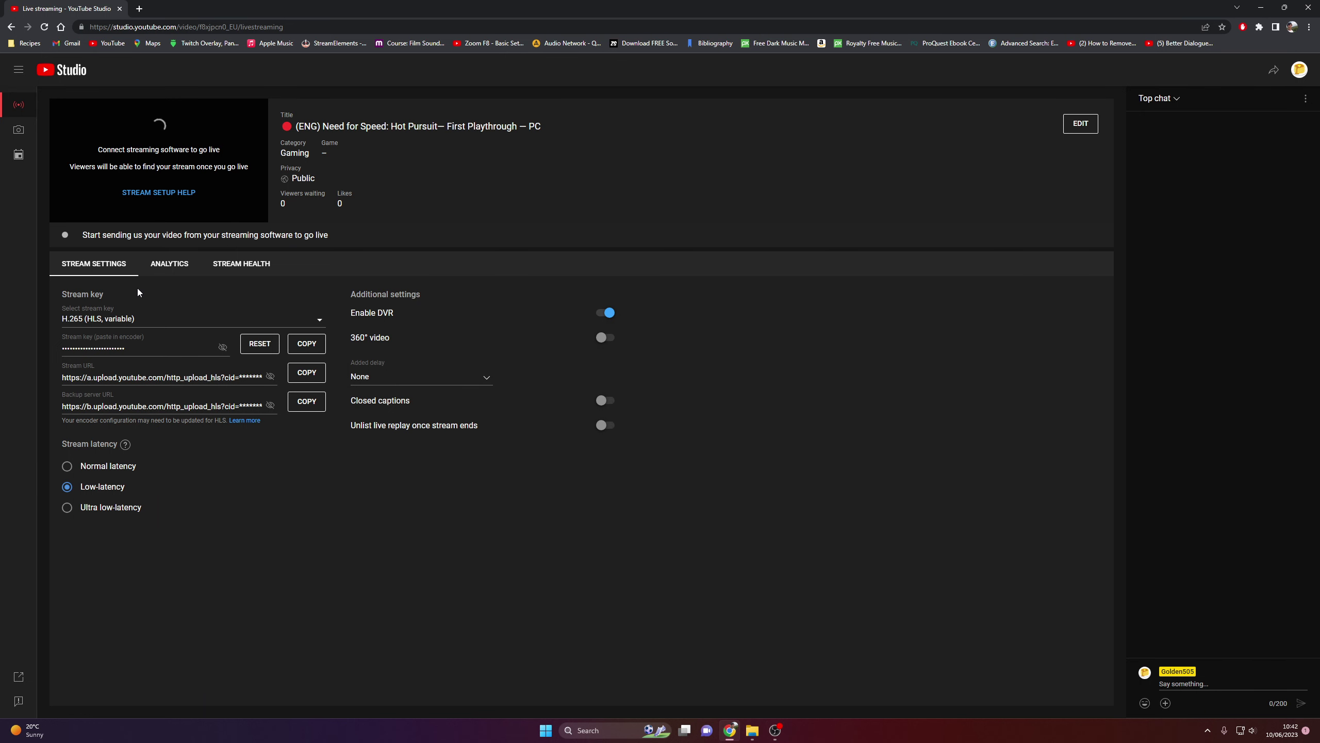
{"action": "left_click", "coordinate": [776, 731]}
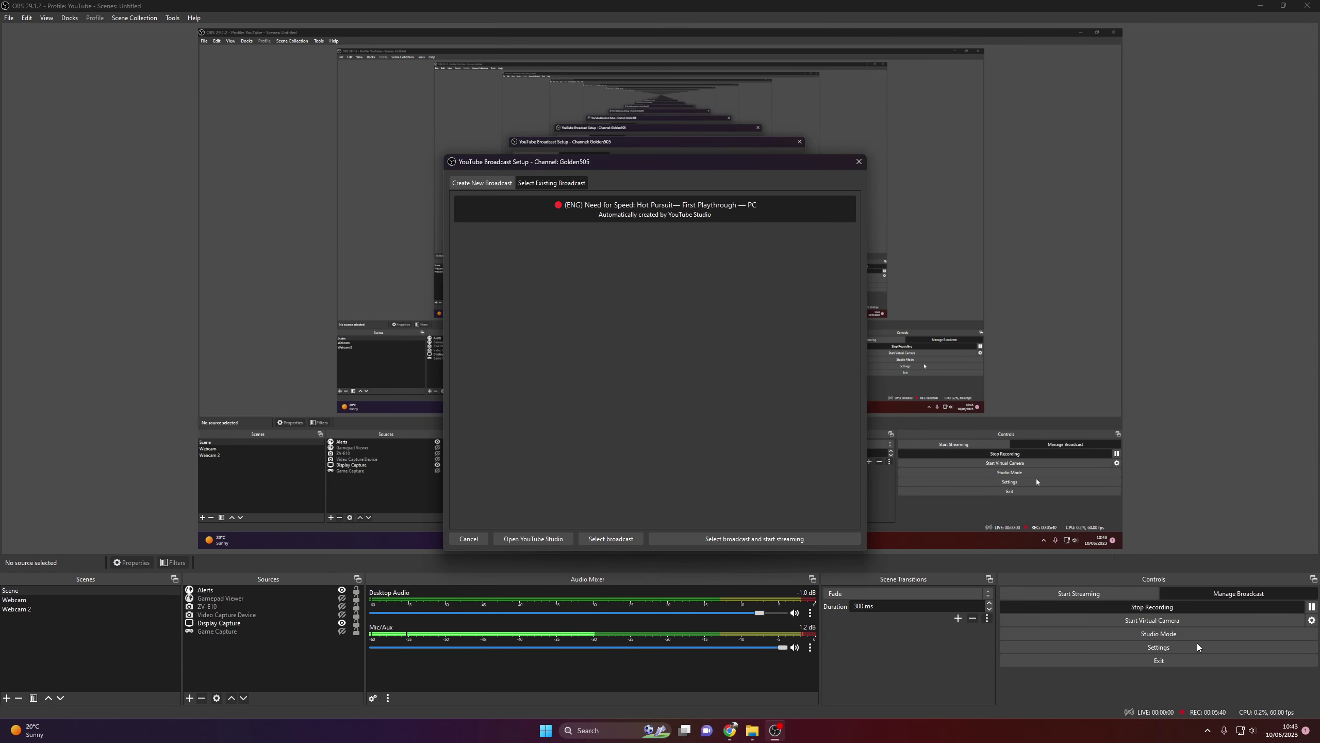